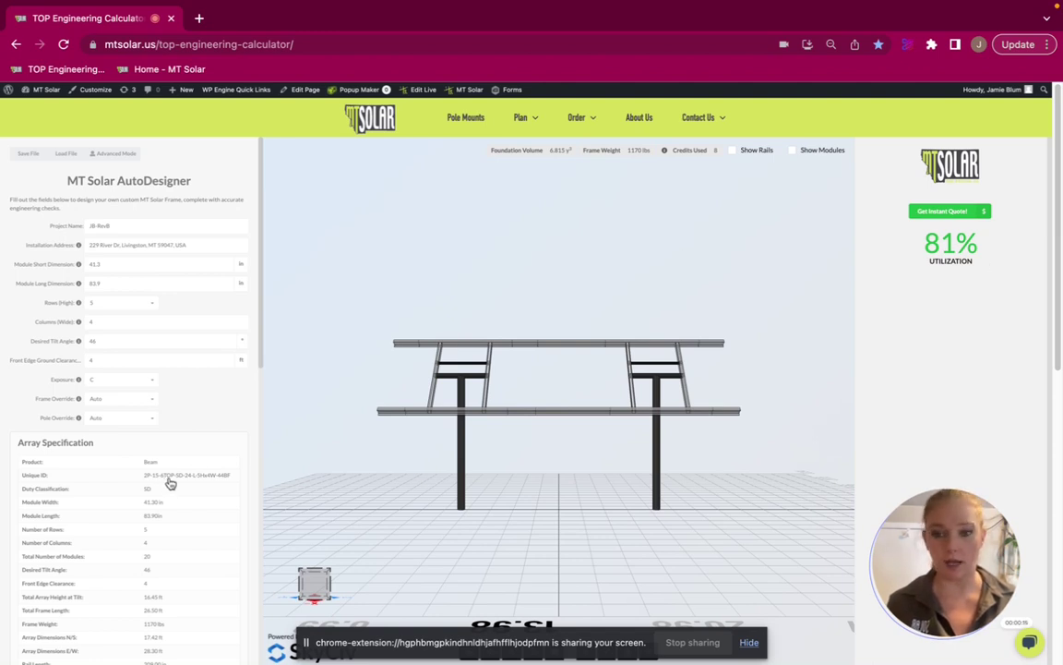
Review the array, support and foundation specifications of the JB-RevB design
scroll(159, 499, down, 4)
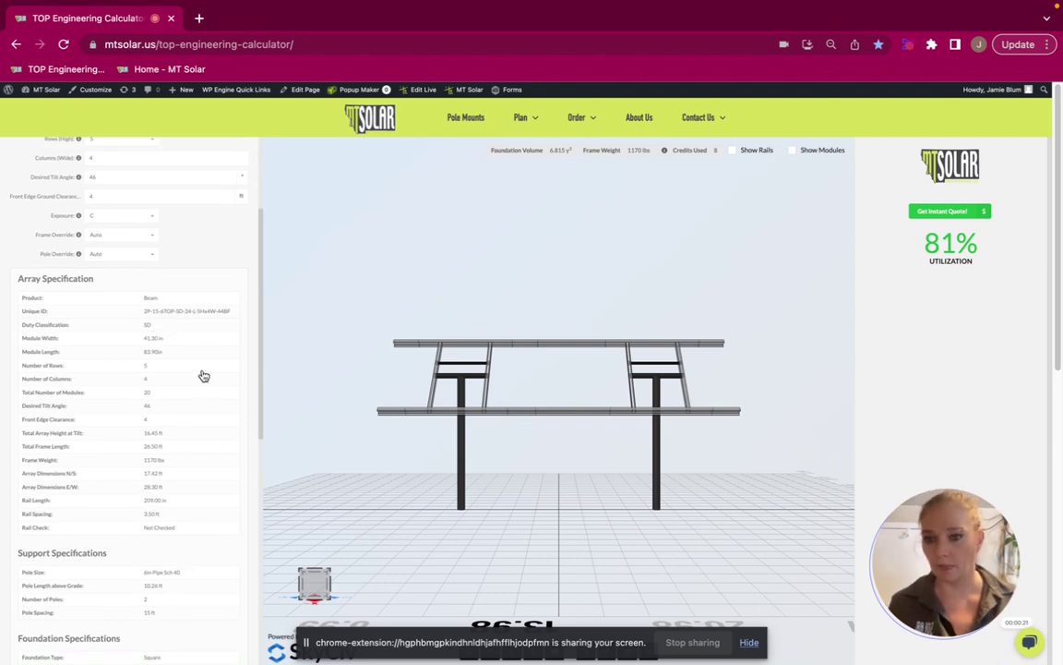
scroll(208, 408, down, 3)
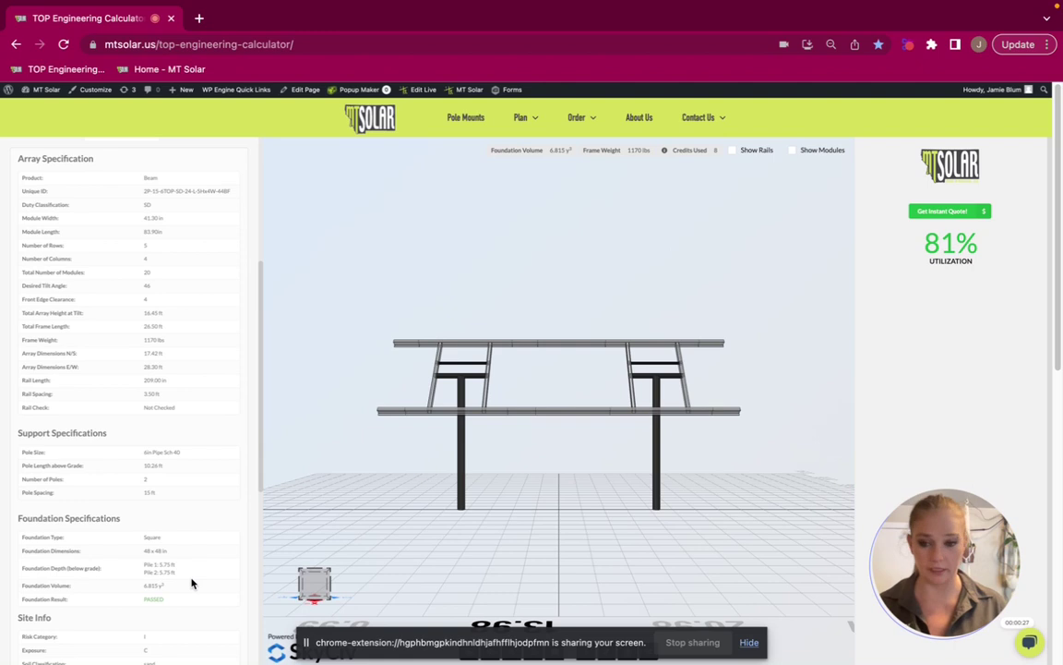
scroll(191, 583, up, 5)
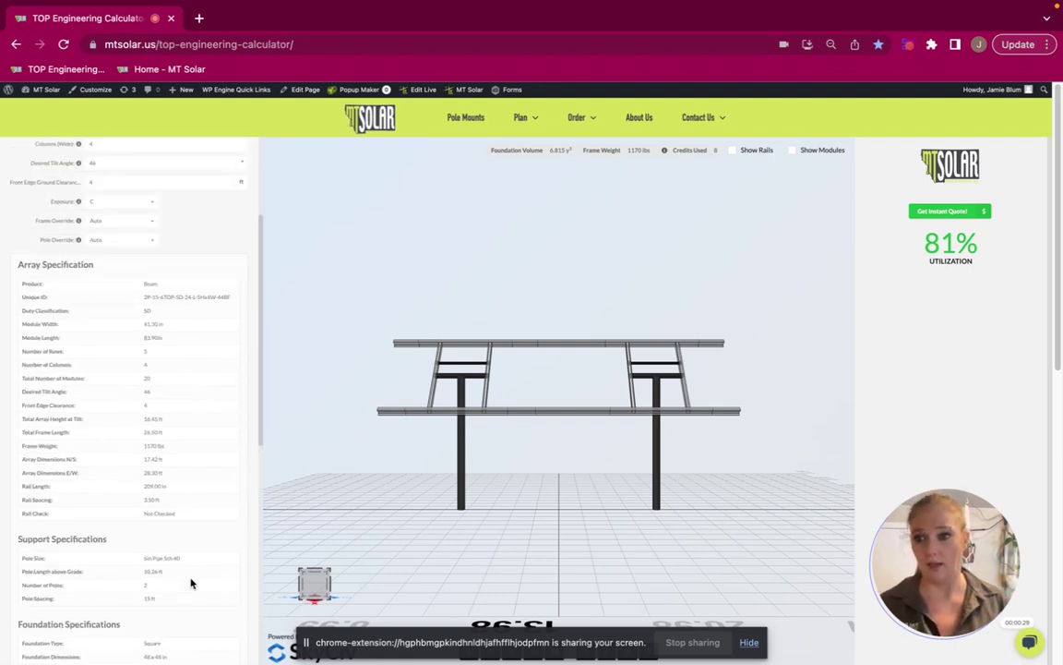
scroll(191, 583, up, 1)
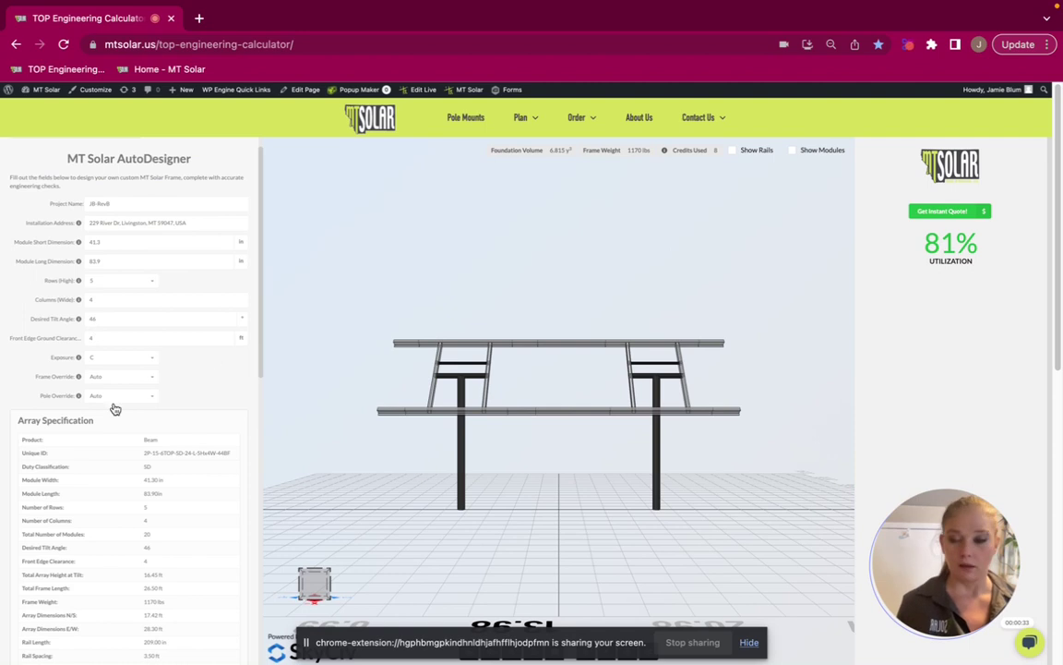
scroll(114, 408, up, 1)
scroll(116, 409, up, 1)
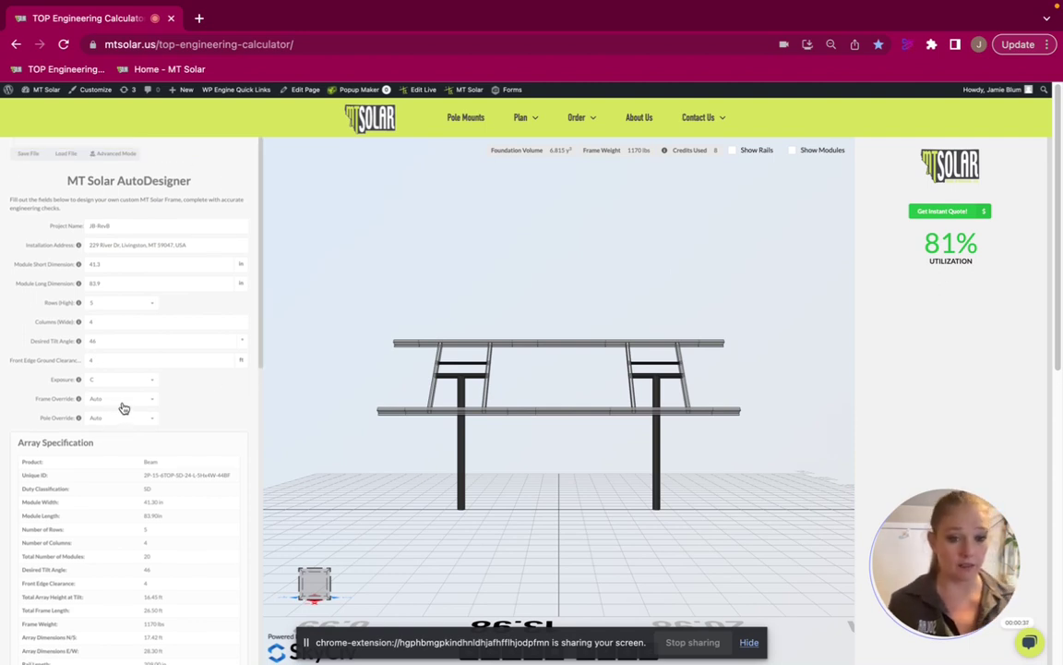
Clear the current results and set the site's exposure category to B
click(28, 358)
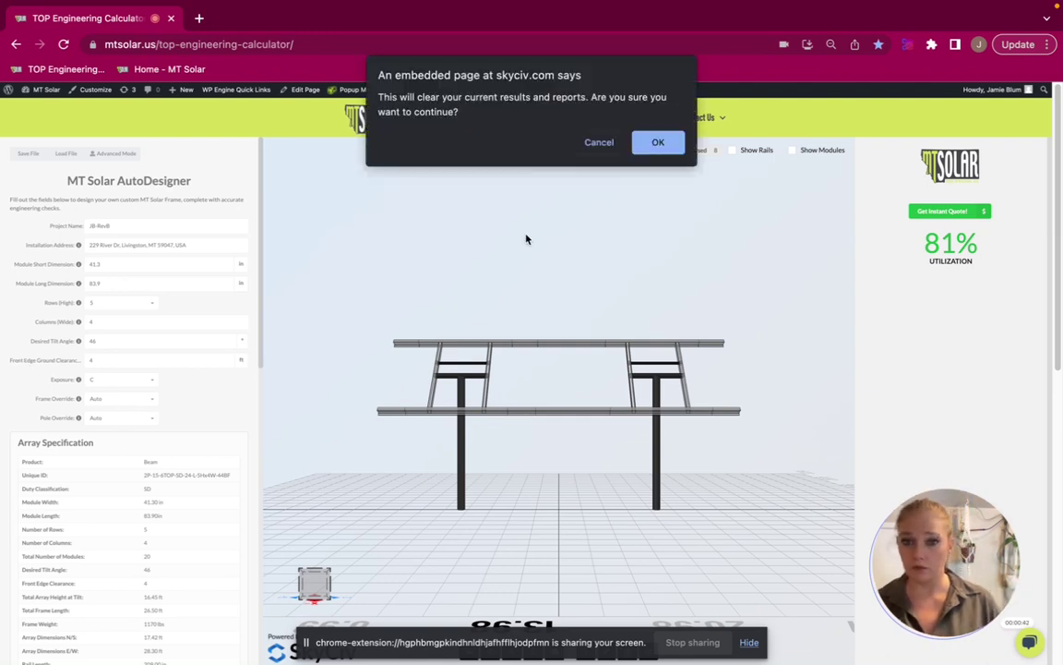
click(655, 144)
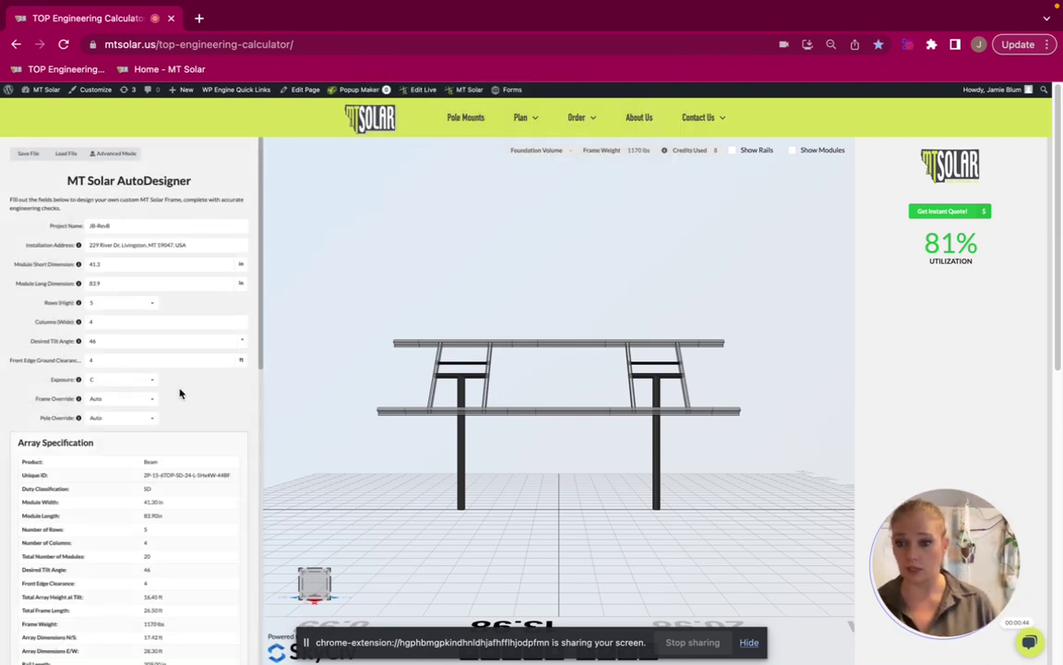
click(151, 386)
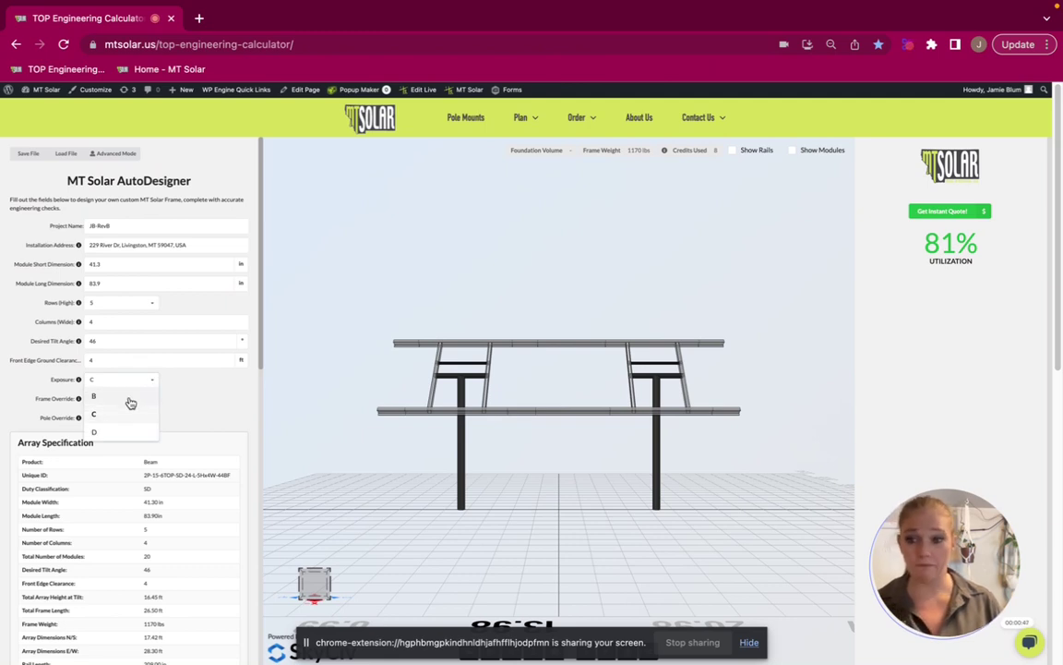
click(130, 399)
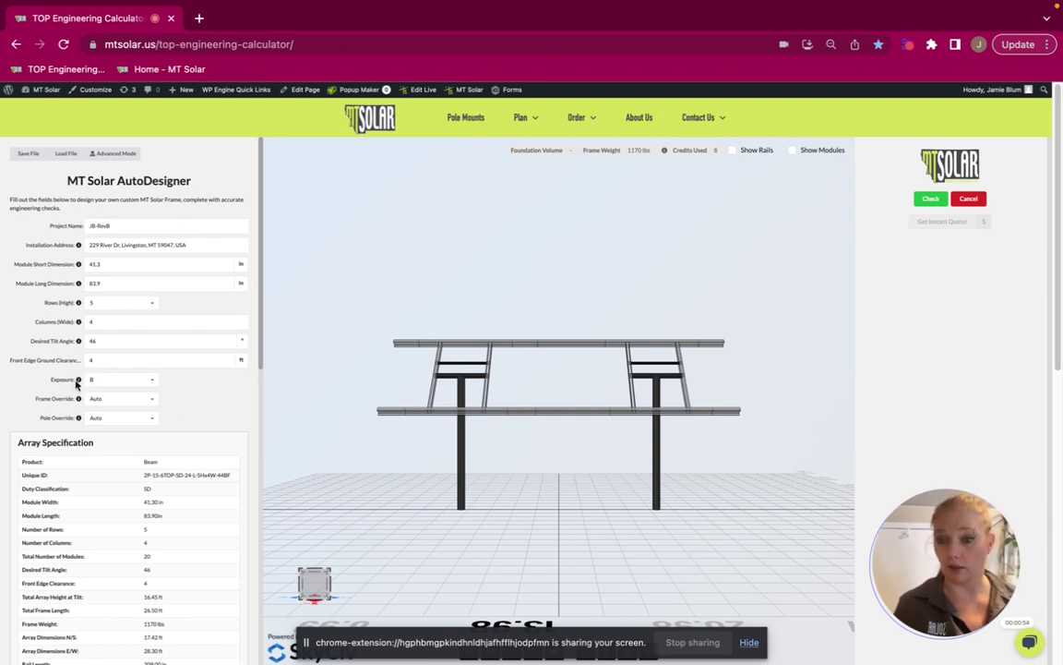
Read the help notes on the exposure categories, the override options and the desired tilt angle
mouse_move(78, 382)
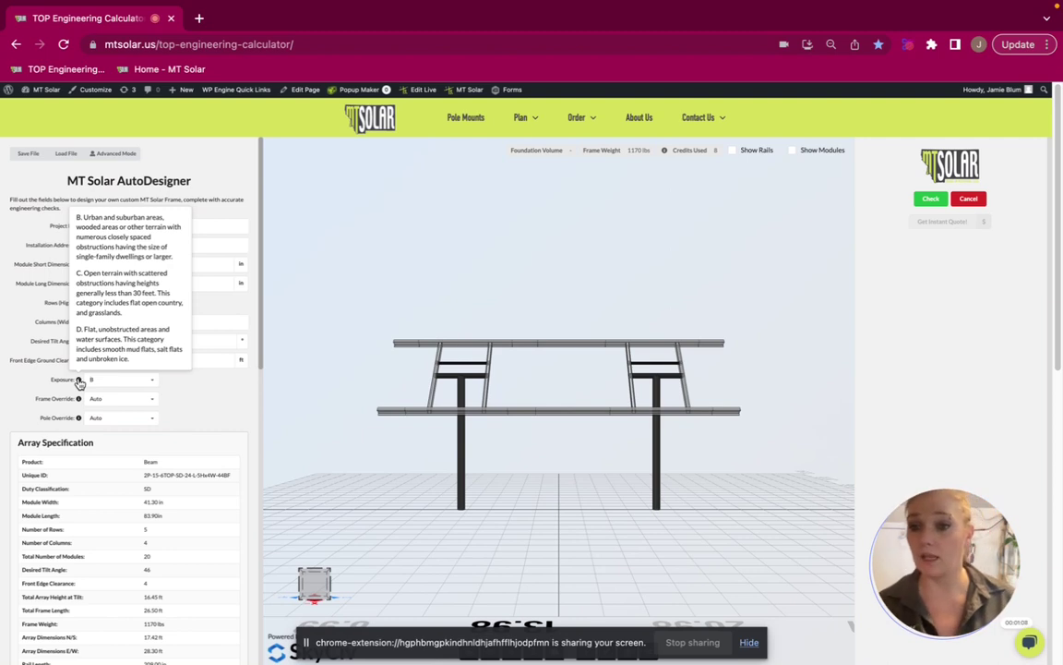
mouse_move(79, 403)
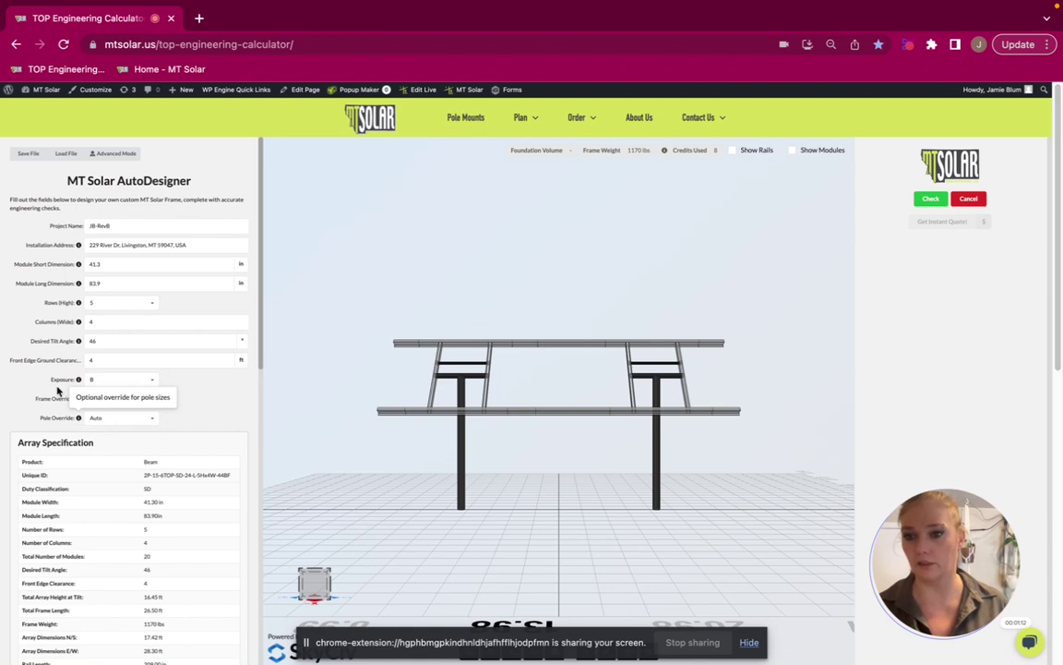
mouse_move(78, 343)
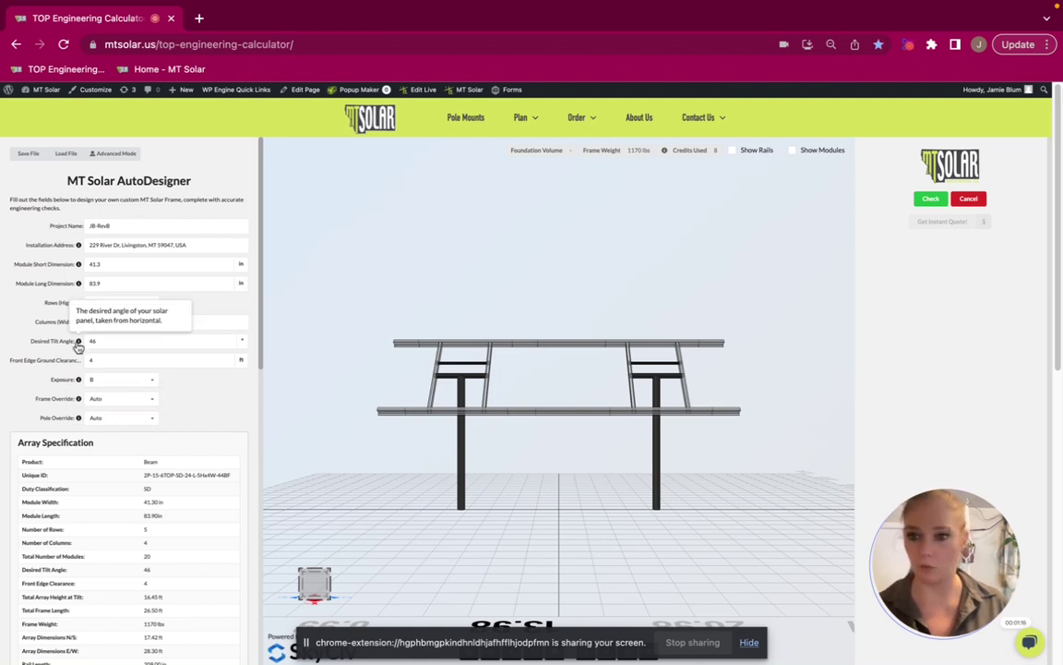
mouse_move(79, 285)
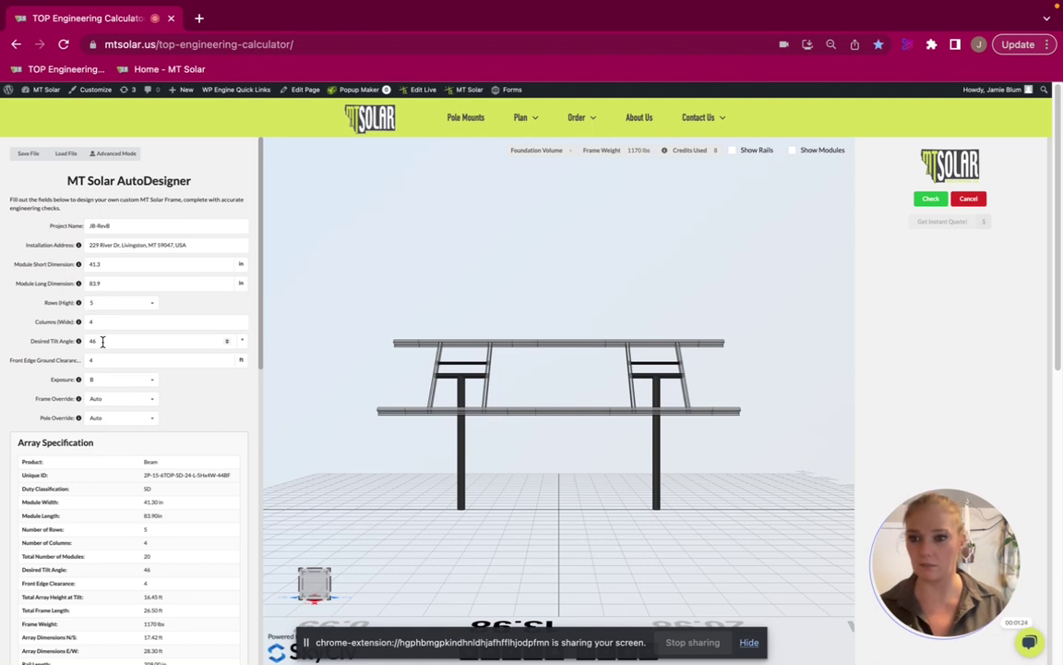
Save the current design file and load JB-RevB (5).json from Downloads into the calculator
click(18, 156)
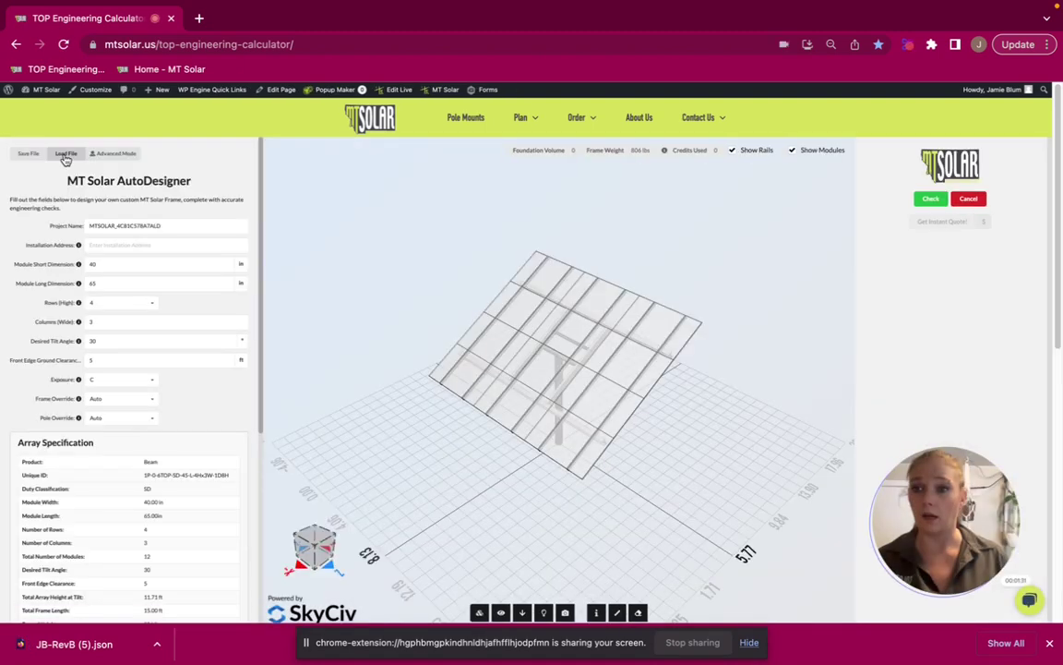
click(64, 155)
click(400, 234)
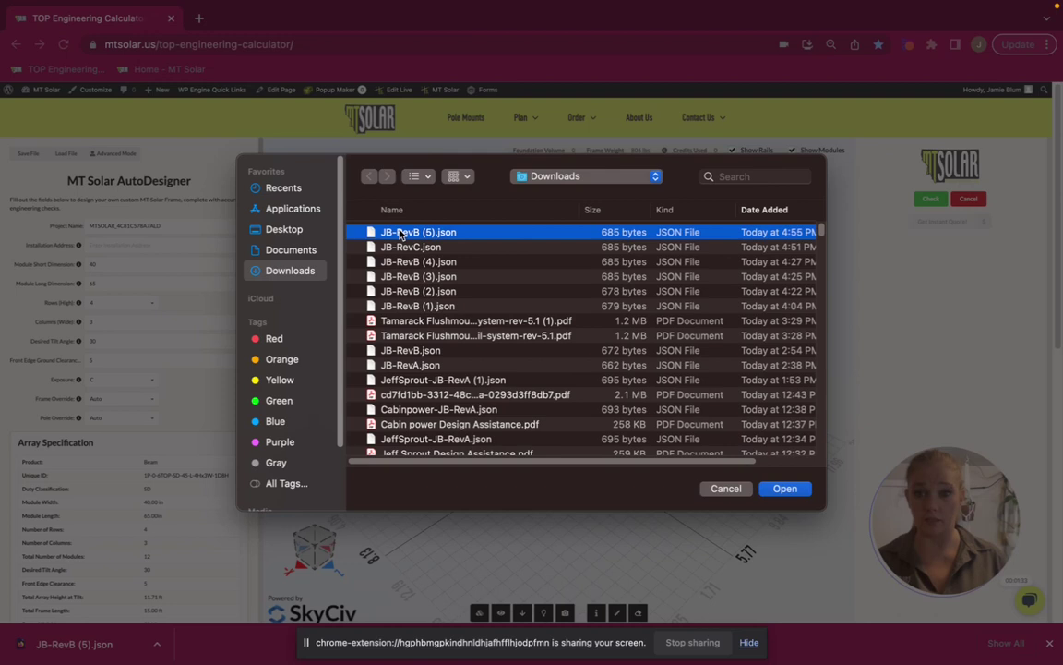
click(785, 489)
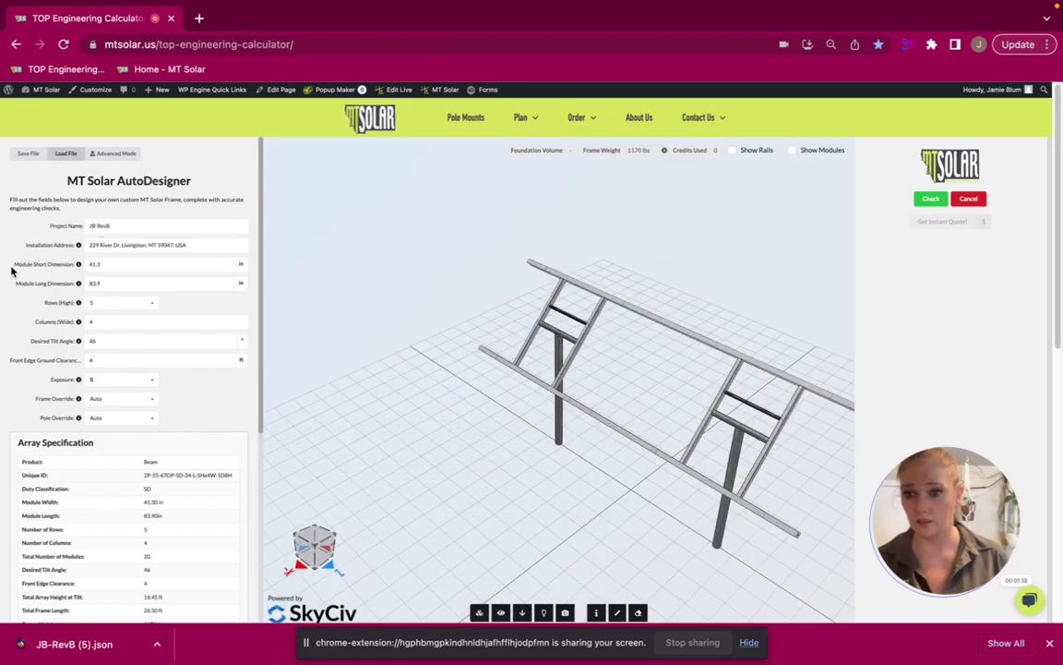
Rename the project JB-RevC and save it as a new design file
click(130, 225)
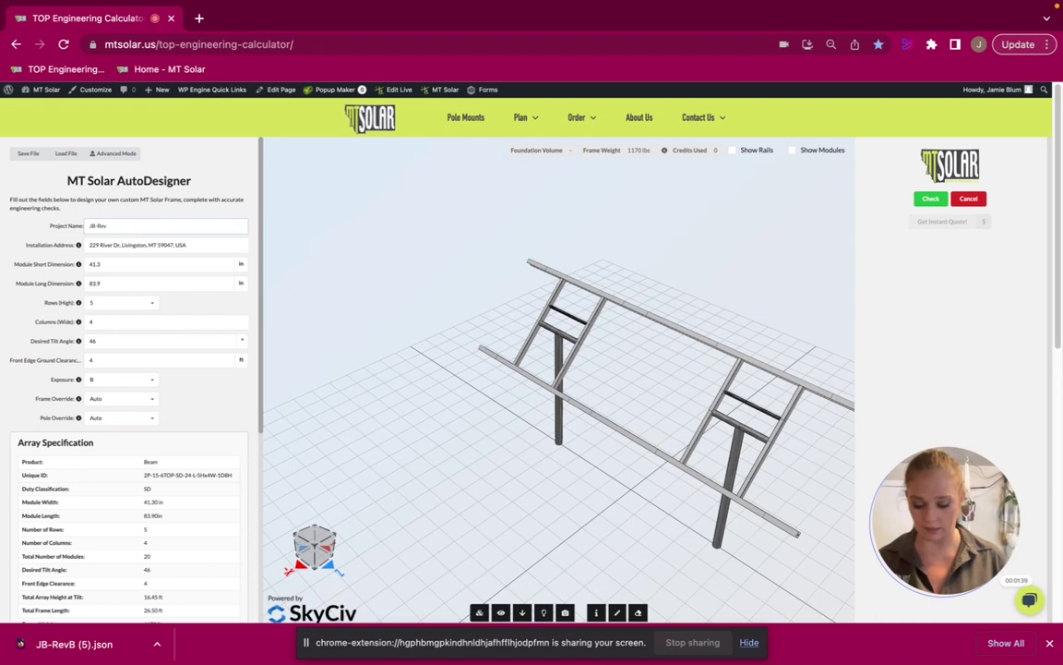
text(C)
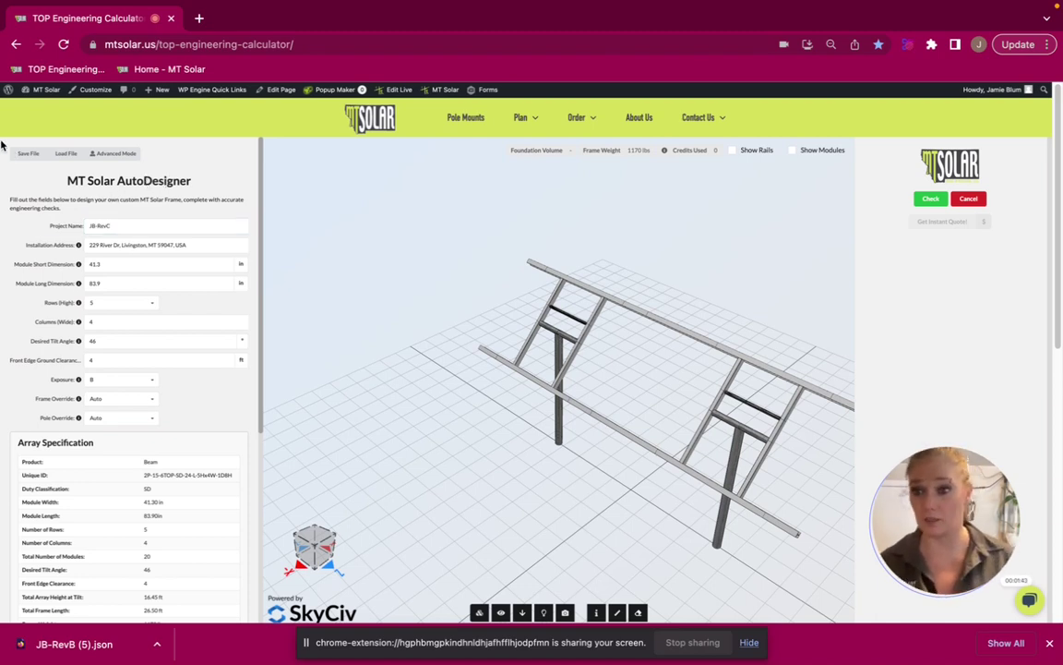
click(28, 153)
Load the saved design file JB-RevC (1).json from Downloads
click(66, 153)
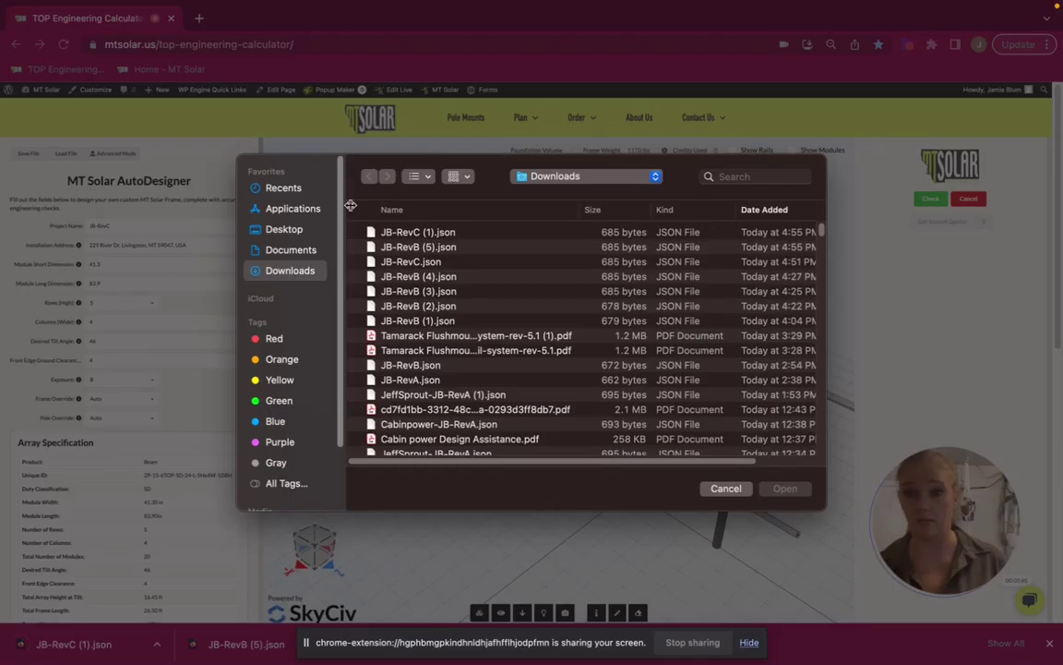
click(406, 247)
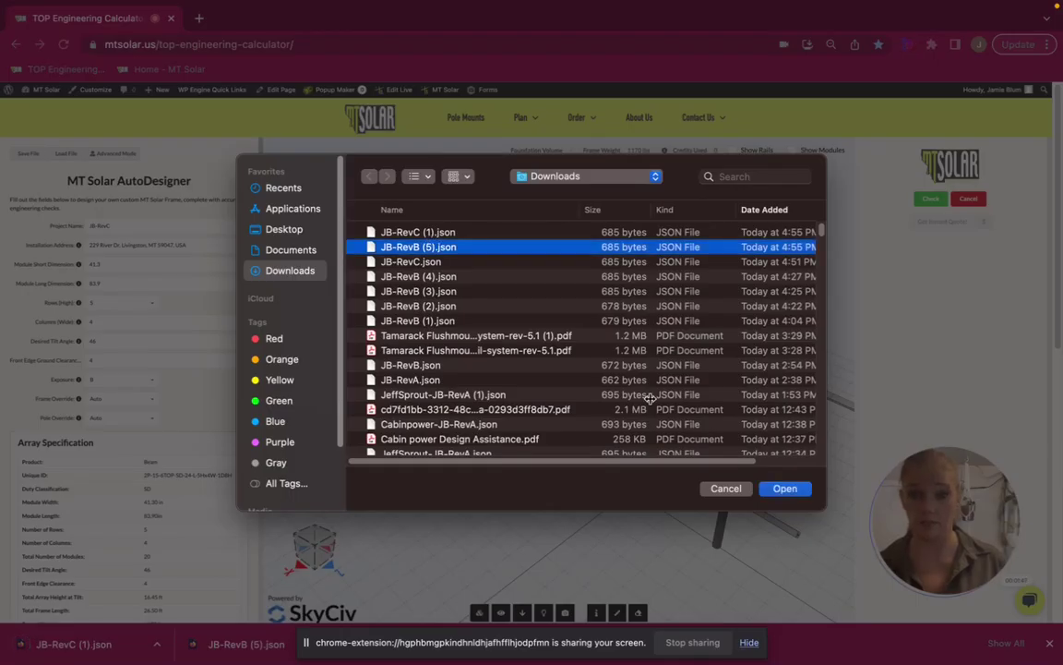
click(387, 231)
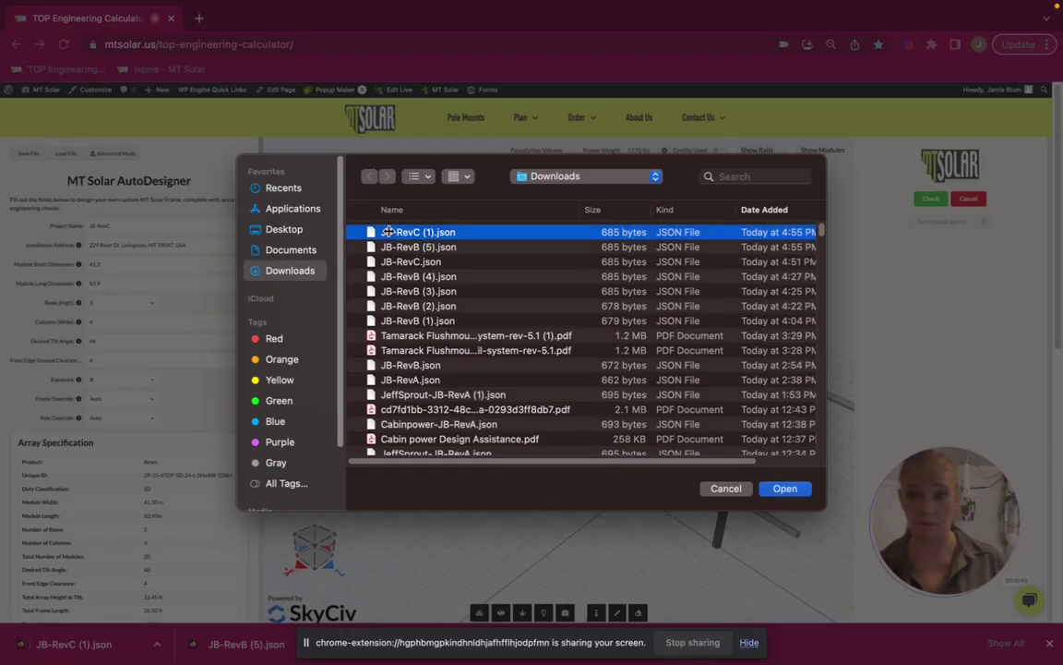
click(784, 488)
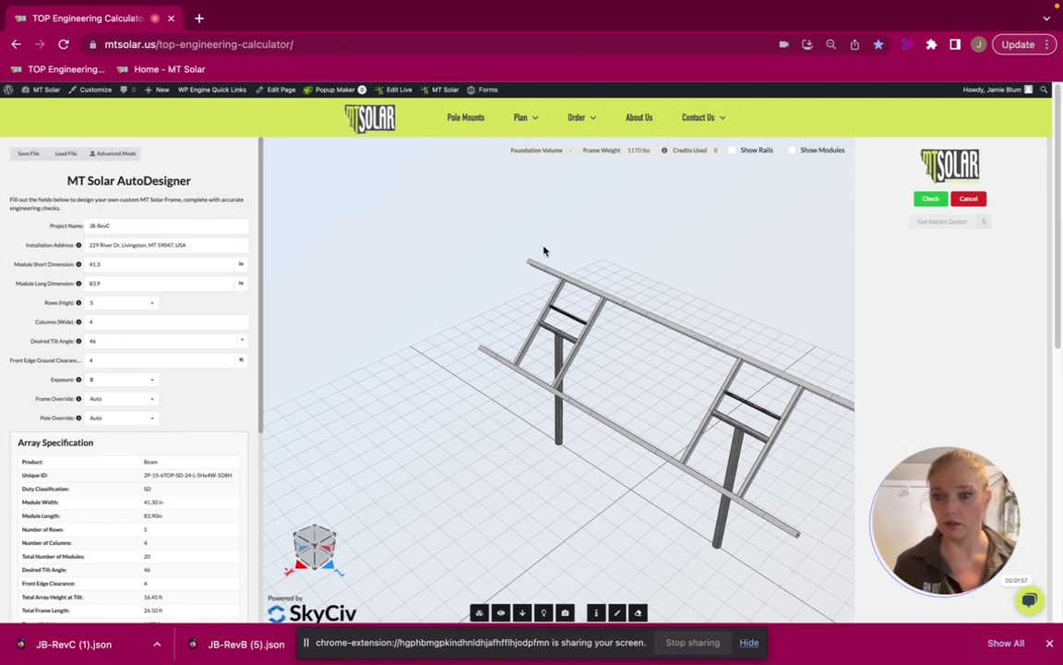
Run the engineering check on the JB-RevC design with exposure B
click(930, 200)
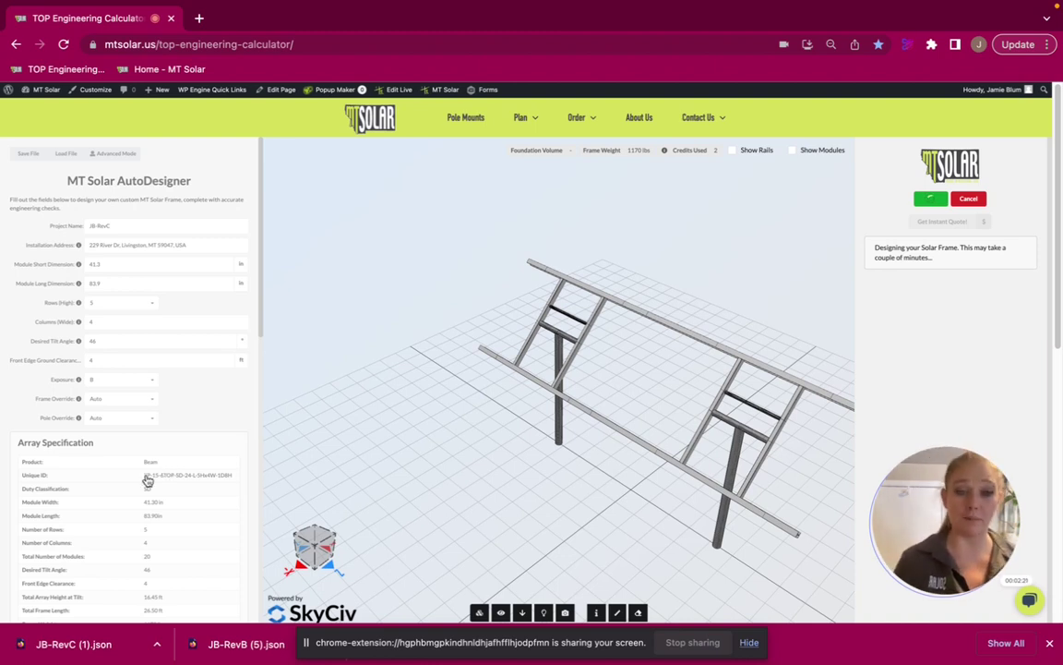
scroll(152, 476, down, 5)
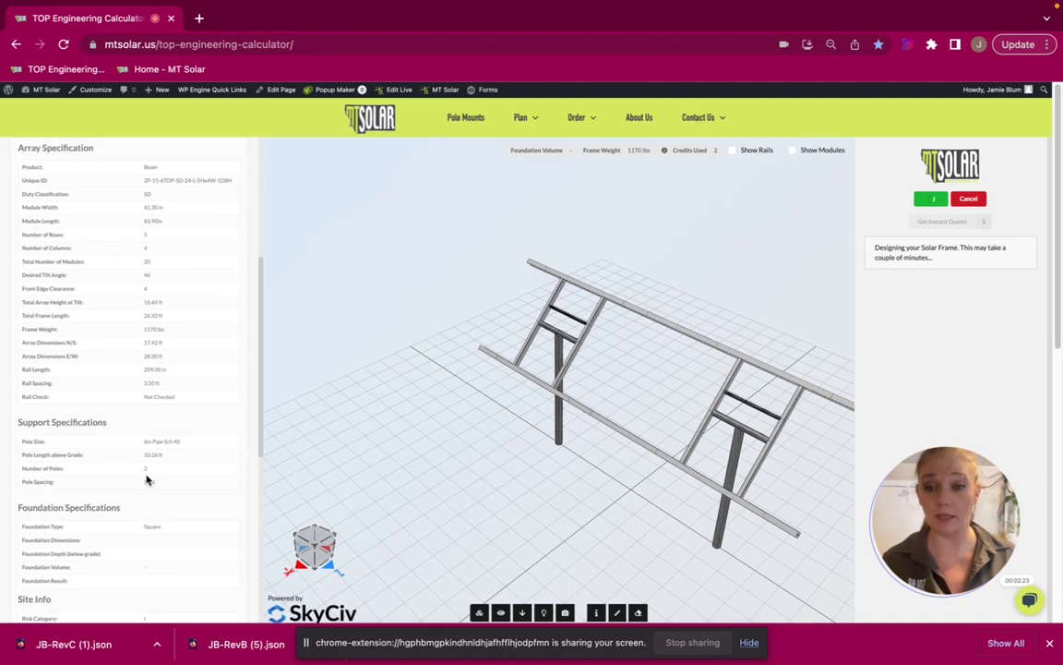
scroll(146, 479, down, 1)
scroll(146, 479, up, 6)
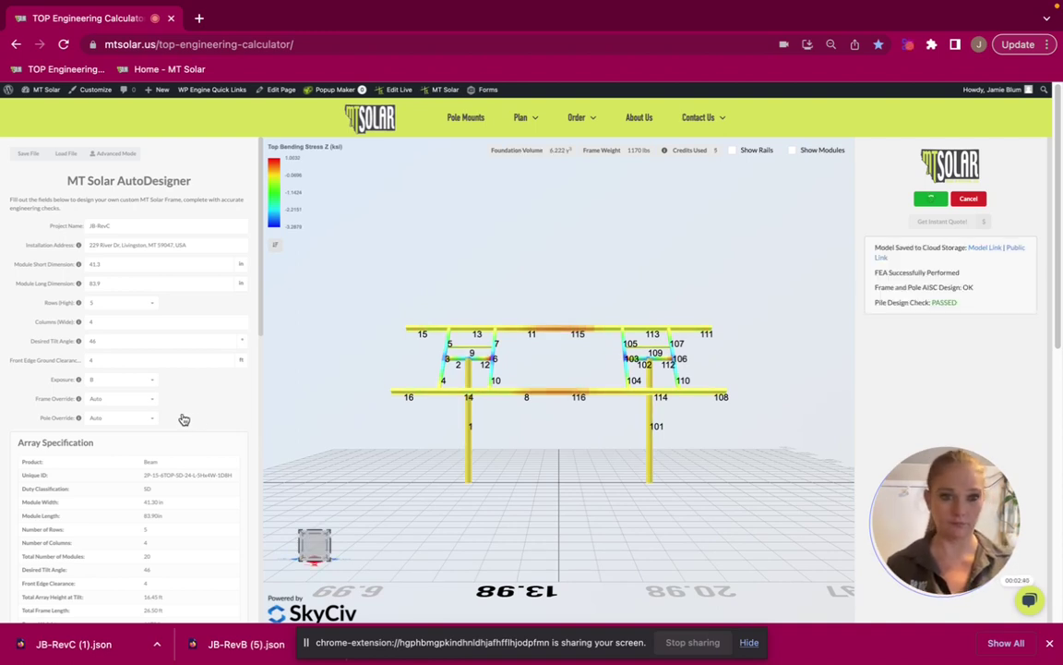
Examine the checked design's support and foundation specifications, including foundation depth, volume and result
scroll(183, 419, down, 5)
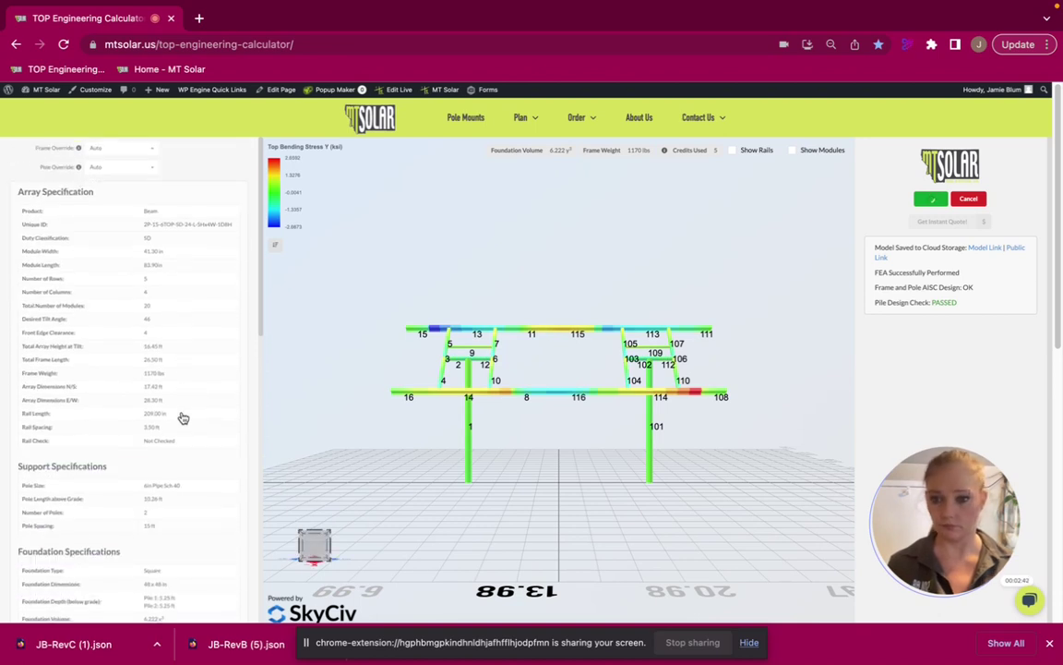
scroll(184, 419, down, 3)
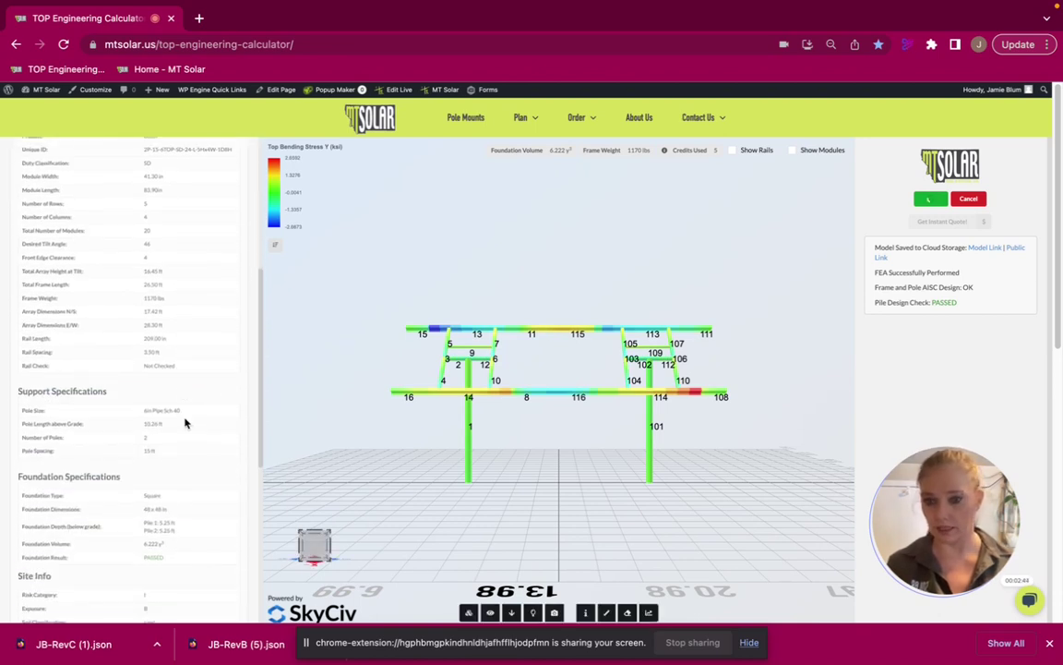
scroll(185, 420, down, 2)
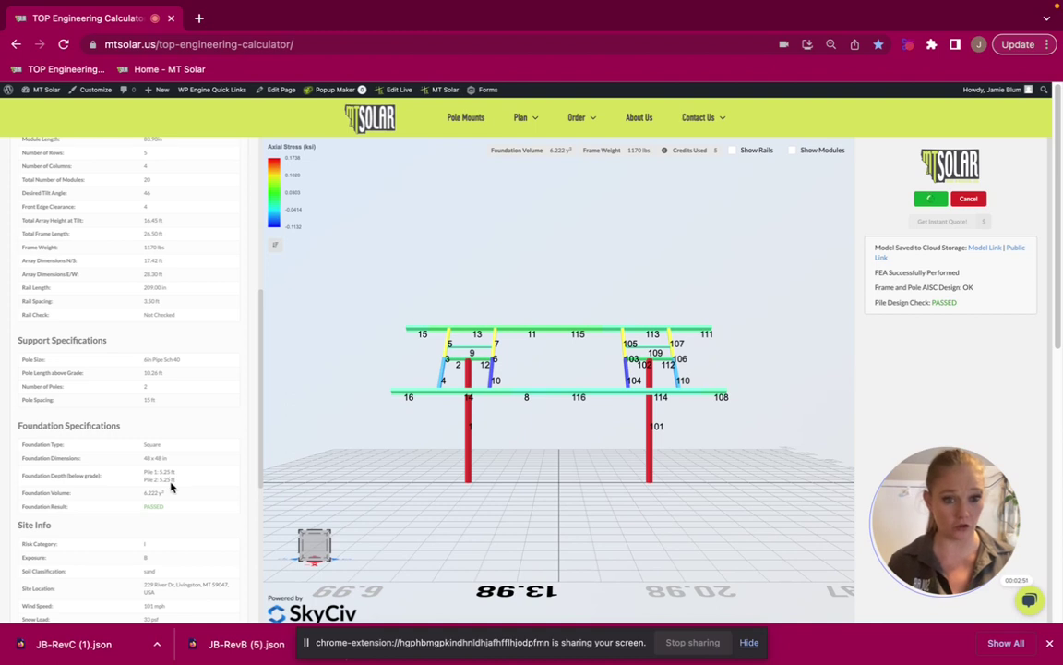
scroll(170, 481, up, 3)
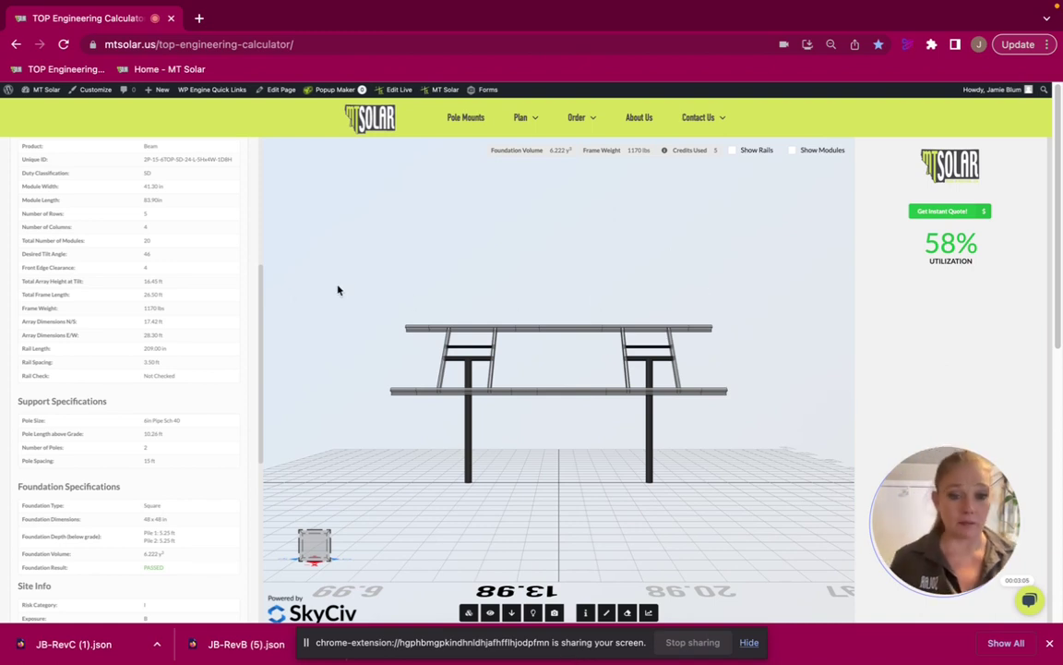
scroll(203, 319, up, 2)
scroll(204, 318, up, 5)
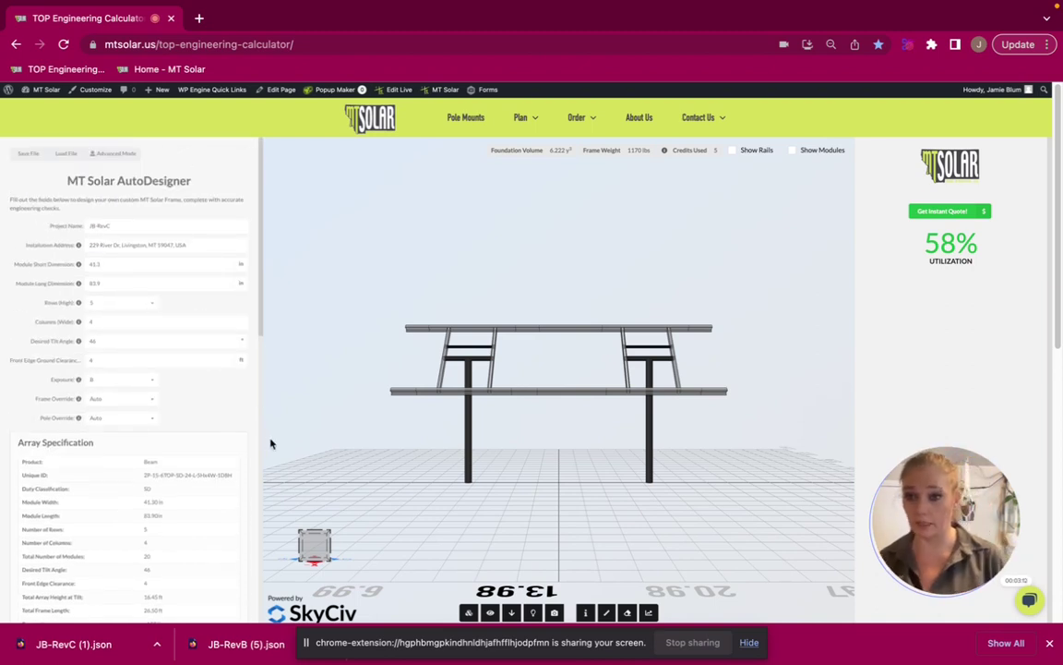
Clear the results to set the exposure to D, and save the design under the project name JB-RevD
click(189, 362)
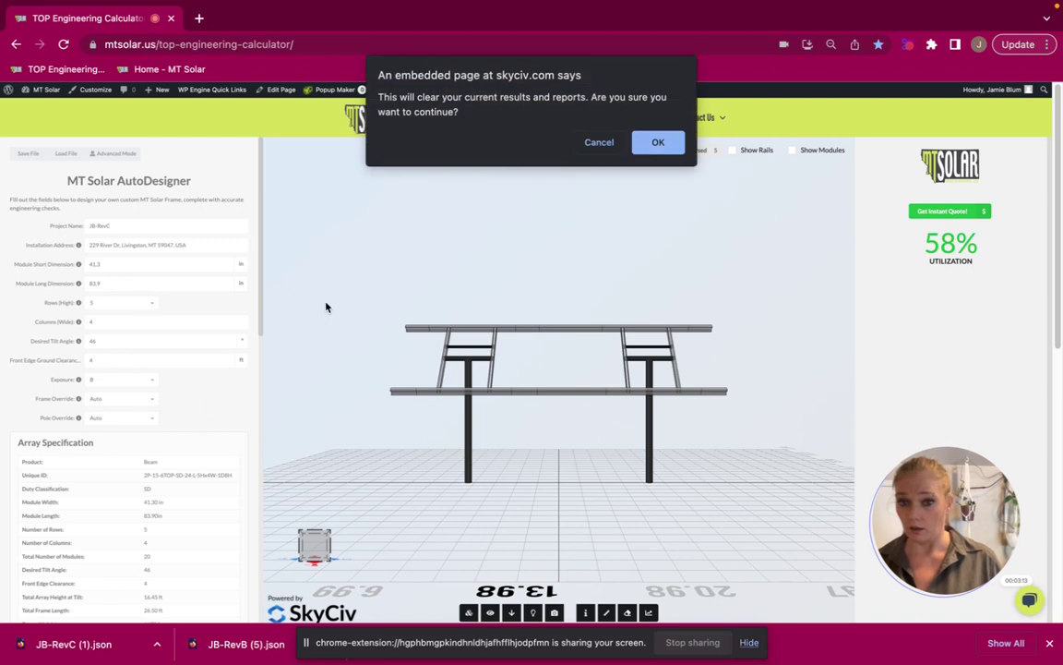
click(684, 143)
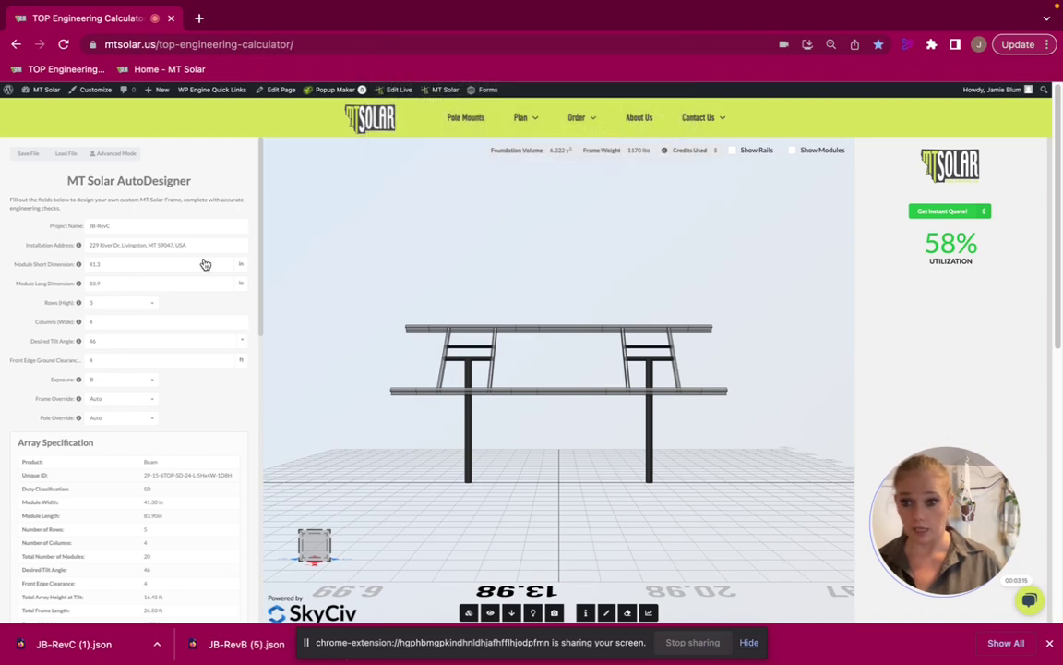
click(114, 382)
click(96, 431)
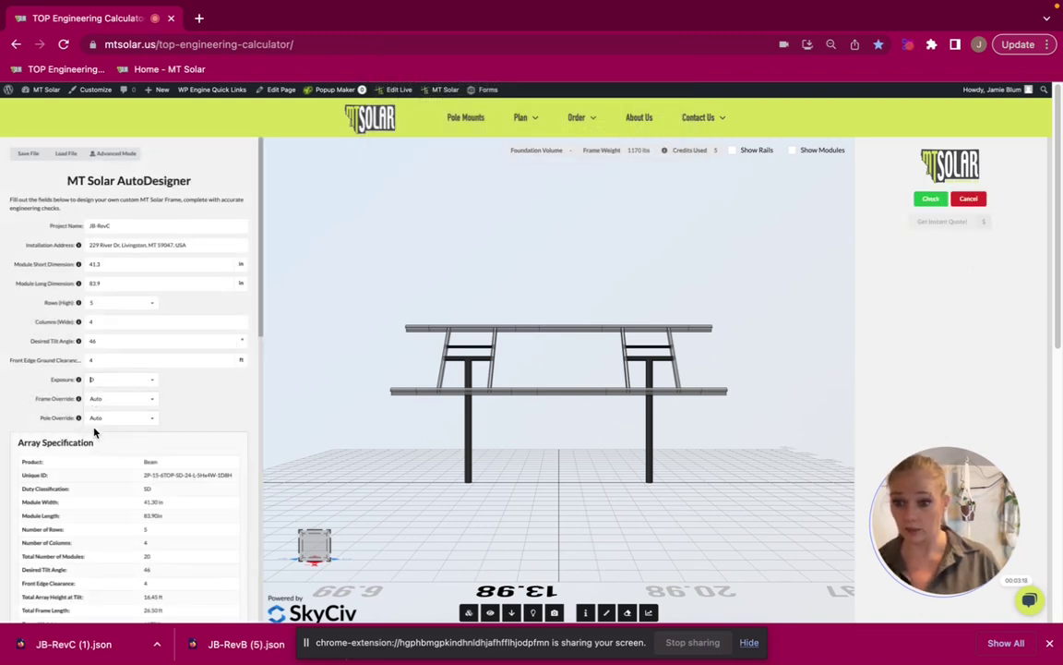
click(159, 224)
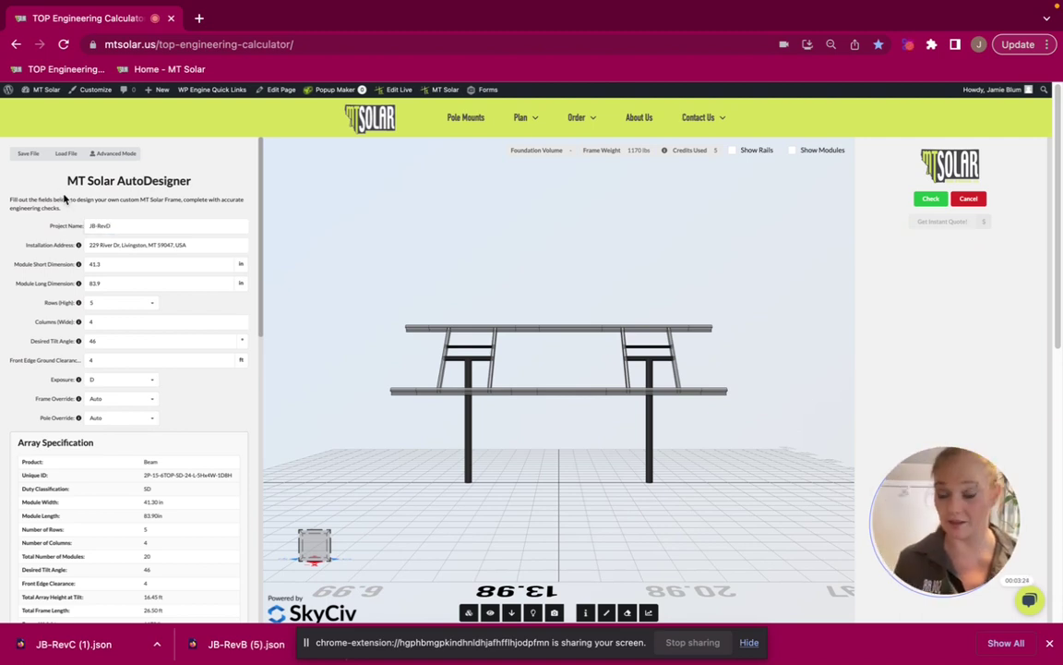
click(24, 155)
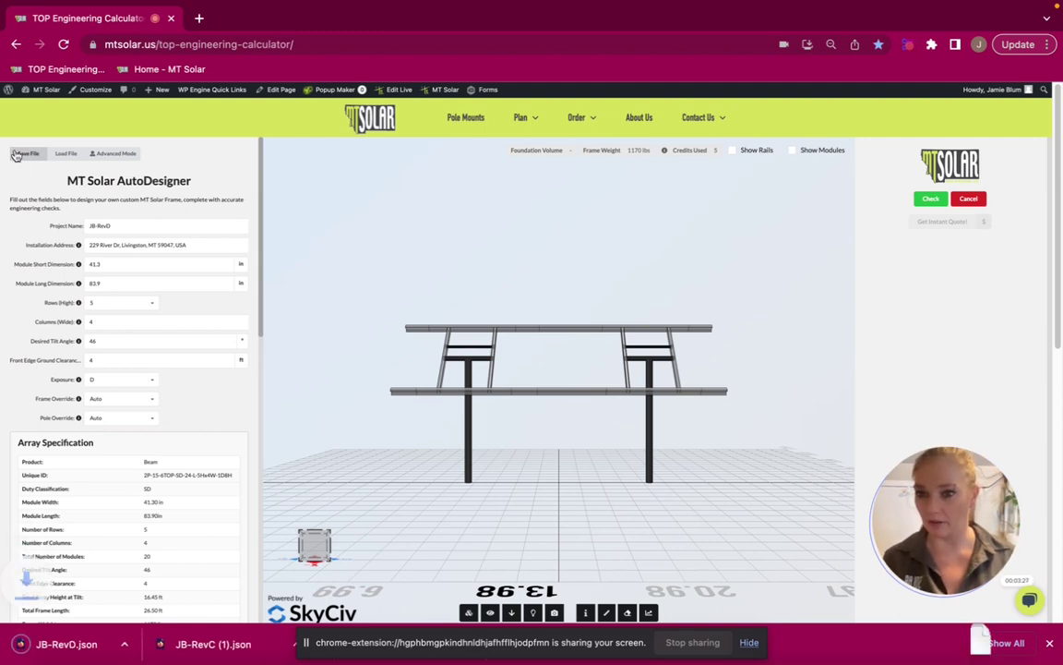
Close the browser's downloads bar and hide the screen-sharing notice
click(1050, 643)
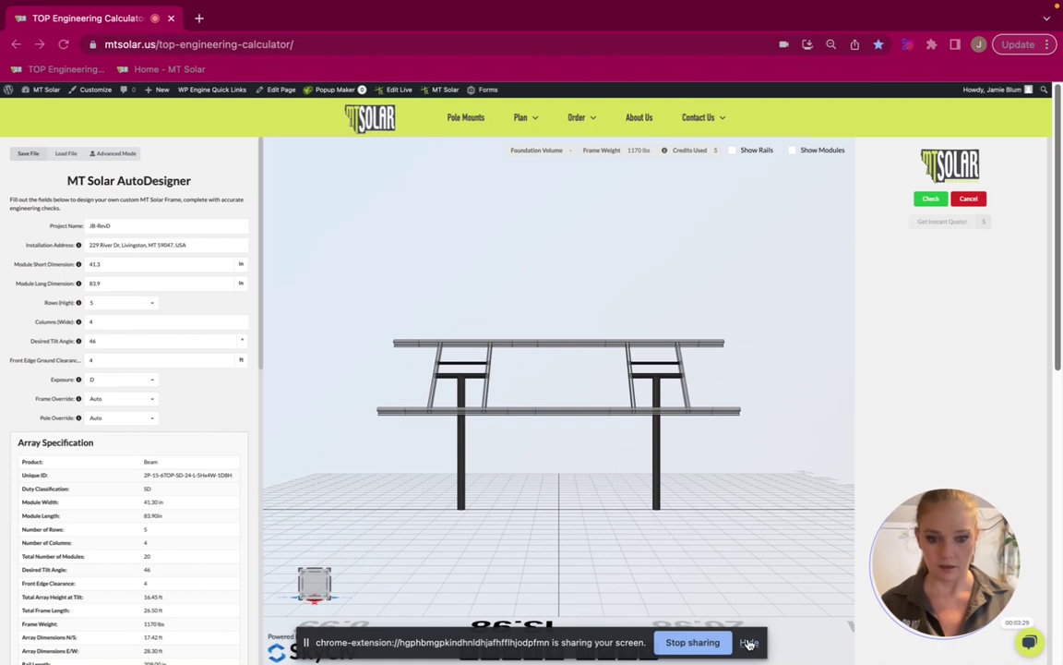
click(749, 642)
click(65, 157)
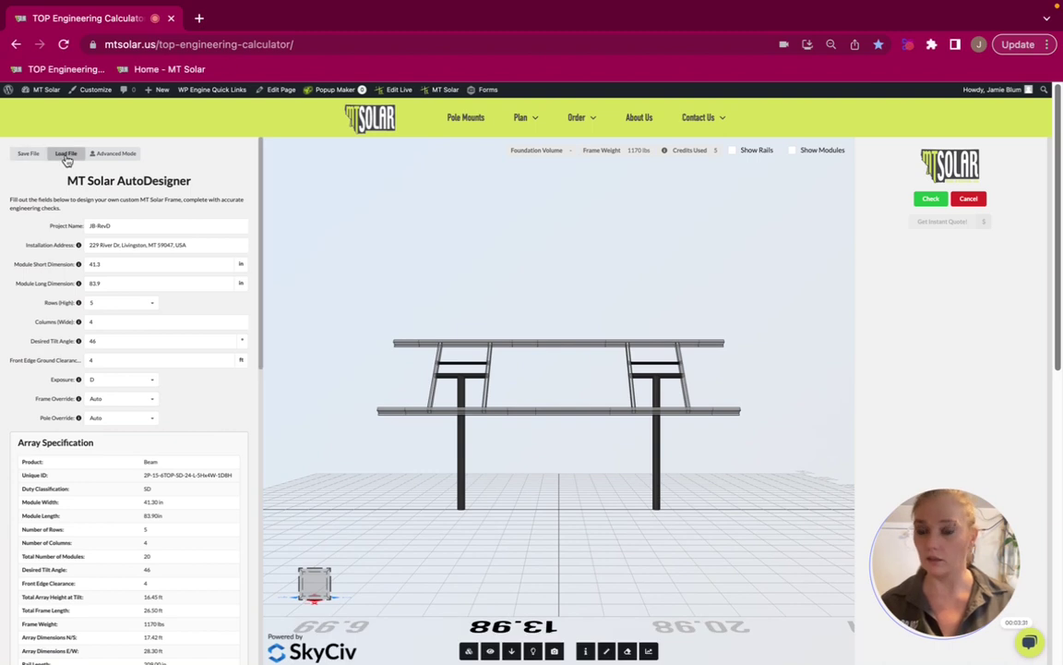
click(441, 231)
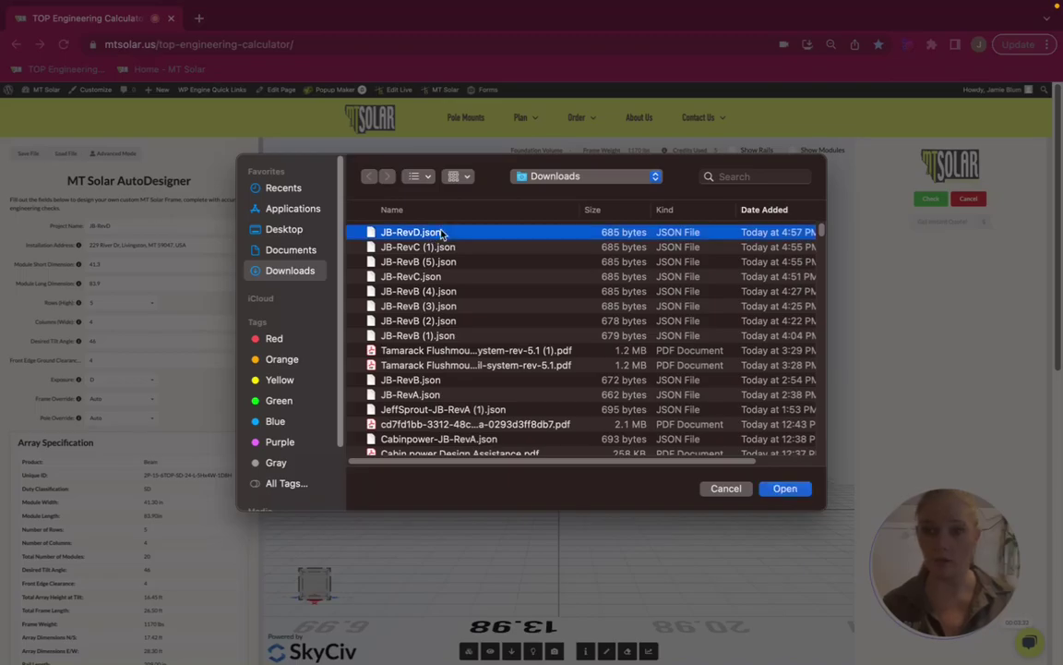
click(727, 489)
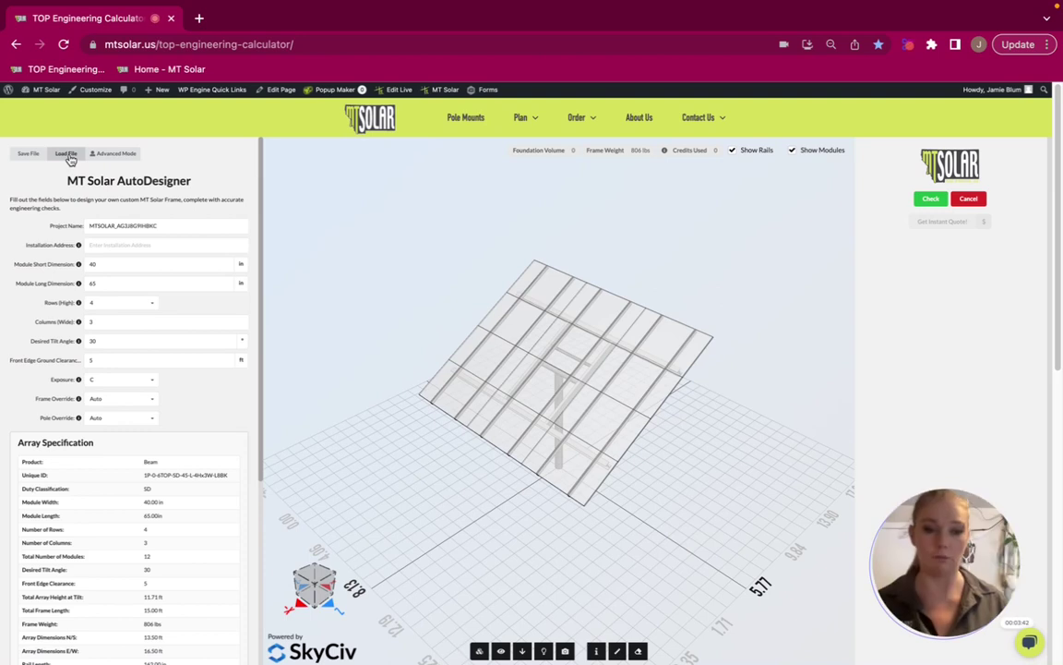
Load the saved design file JB-RevD.json from Downloads
click(68, 155)
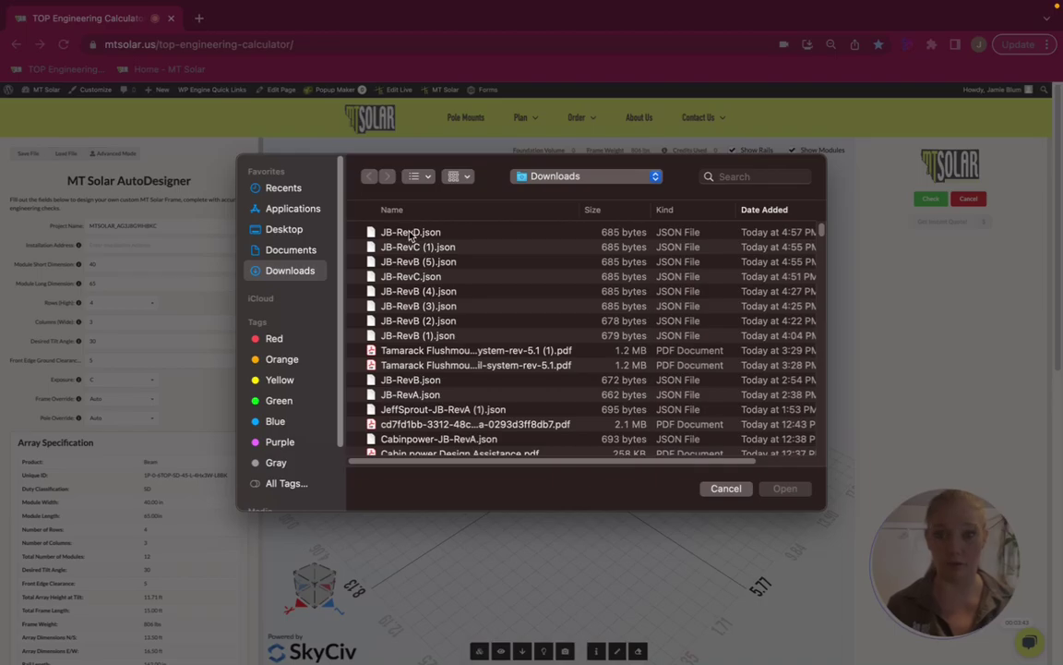
click(411, 233)
click(783, 488)
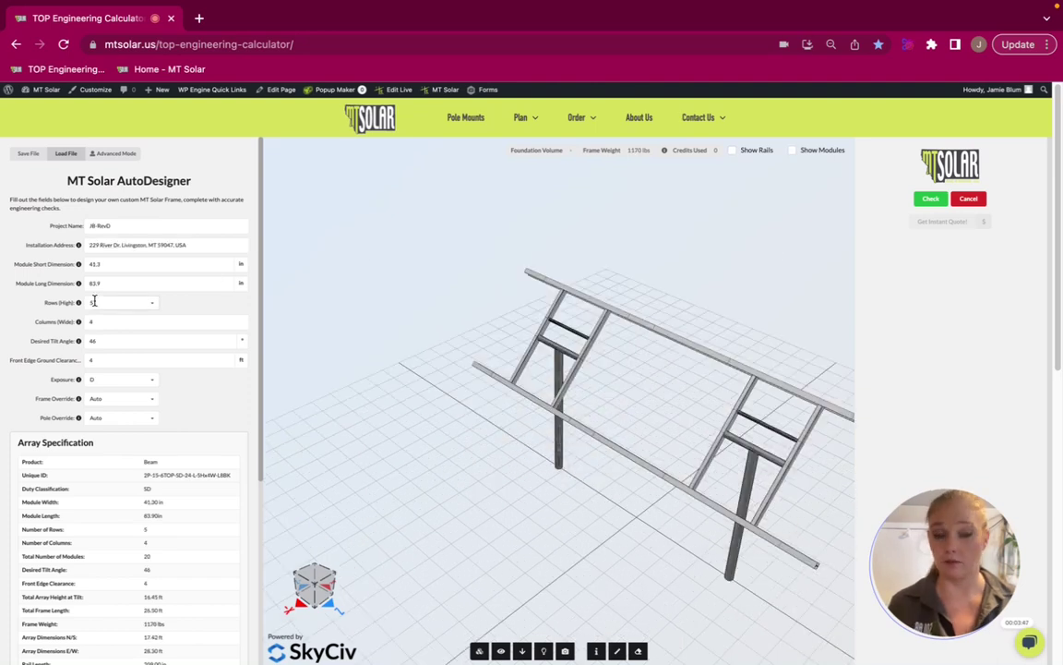
Run the engineering check on the JB-RevD design with exposure D, looking over its specifications during the analysis
click(930, 199)
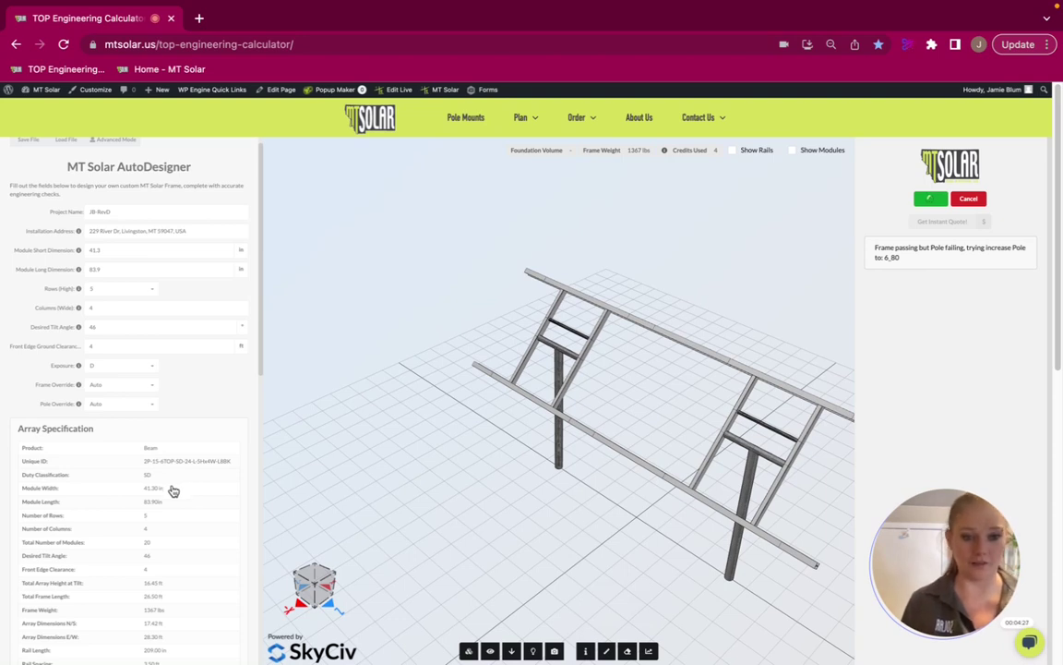
scroll(173, 489, down, 1)
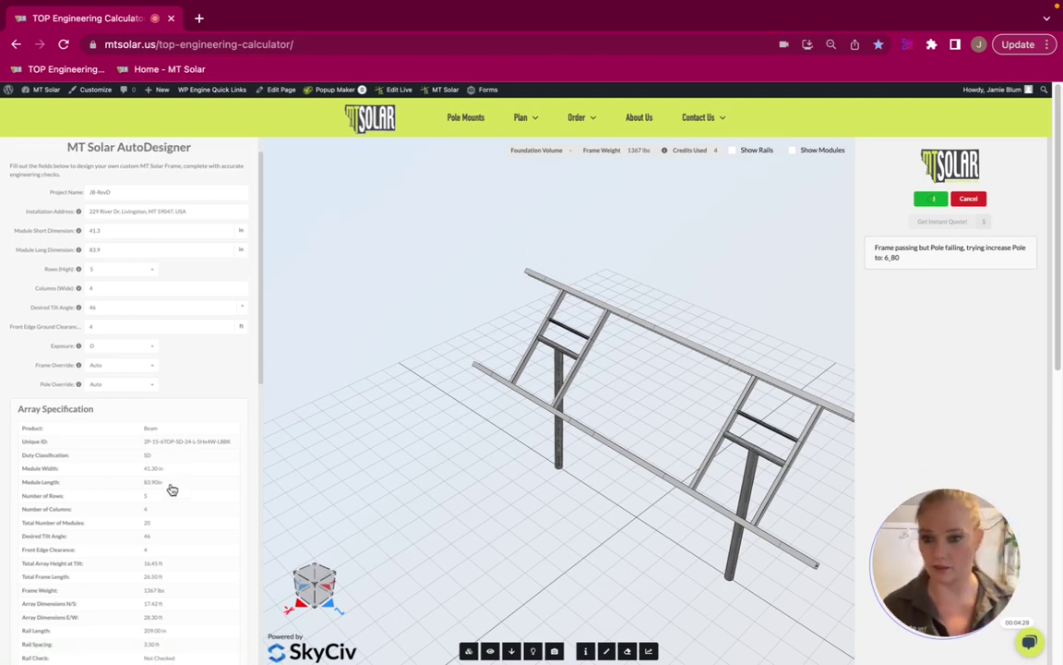
scroll(171, 489, down, 5)
scroll(172, 490, down, 4)
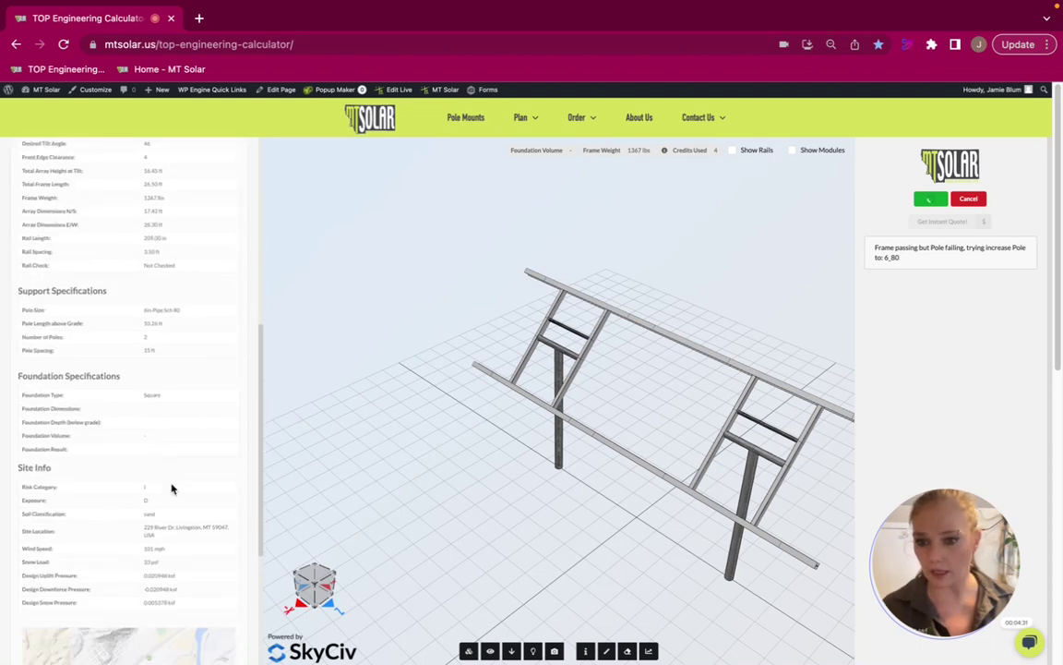
scroll(172, 489, down, 2)
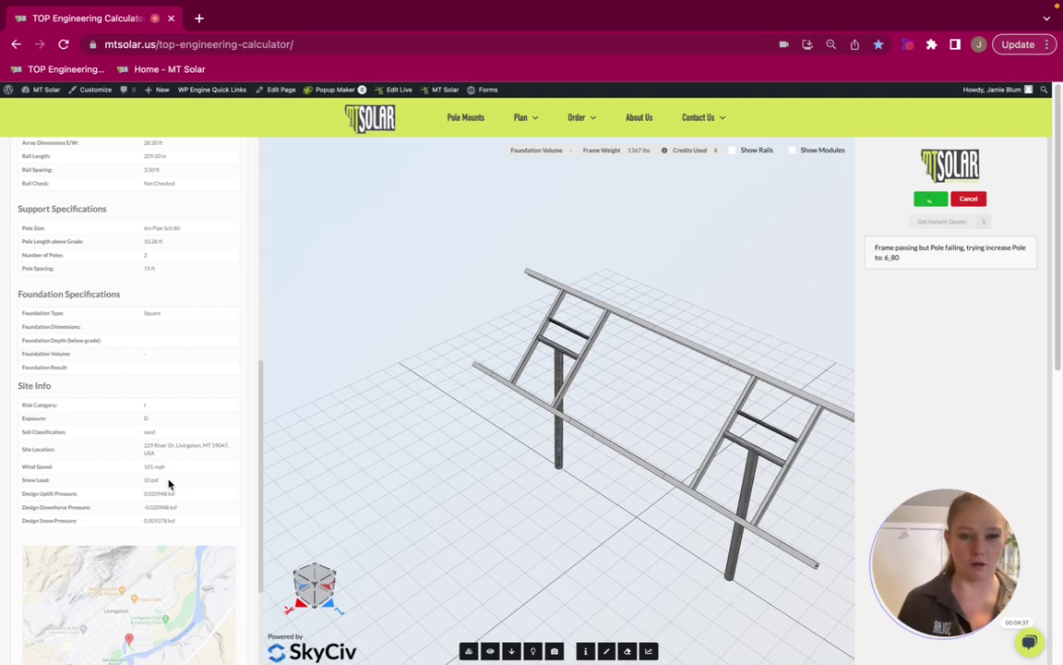
scroll(169, 482, up, 10)
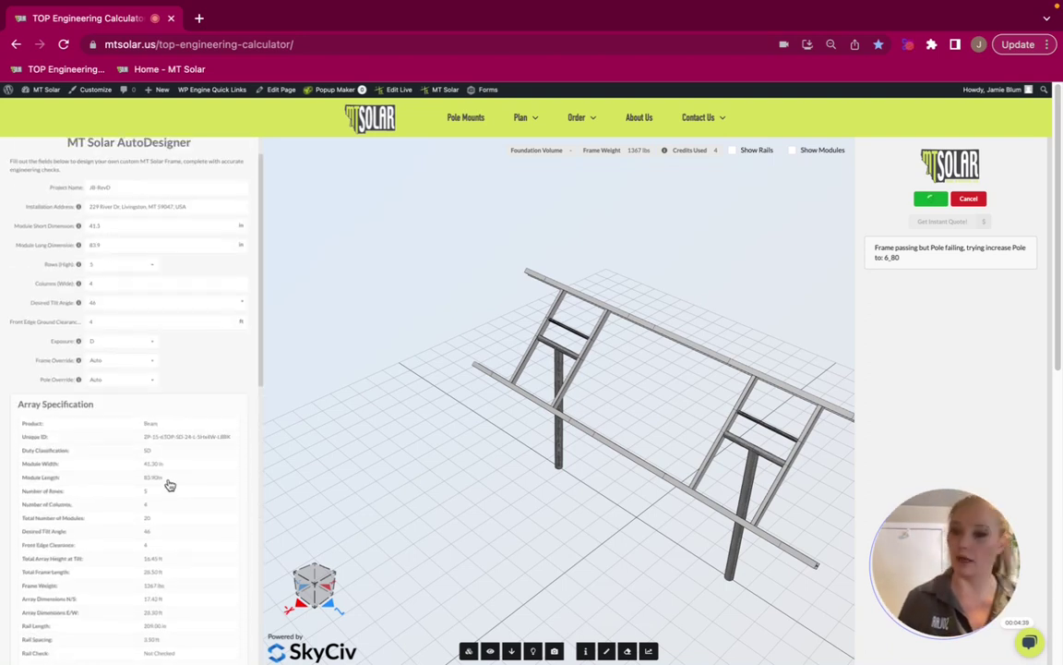
scroll(168, 483, up, 2)
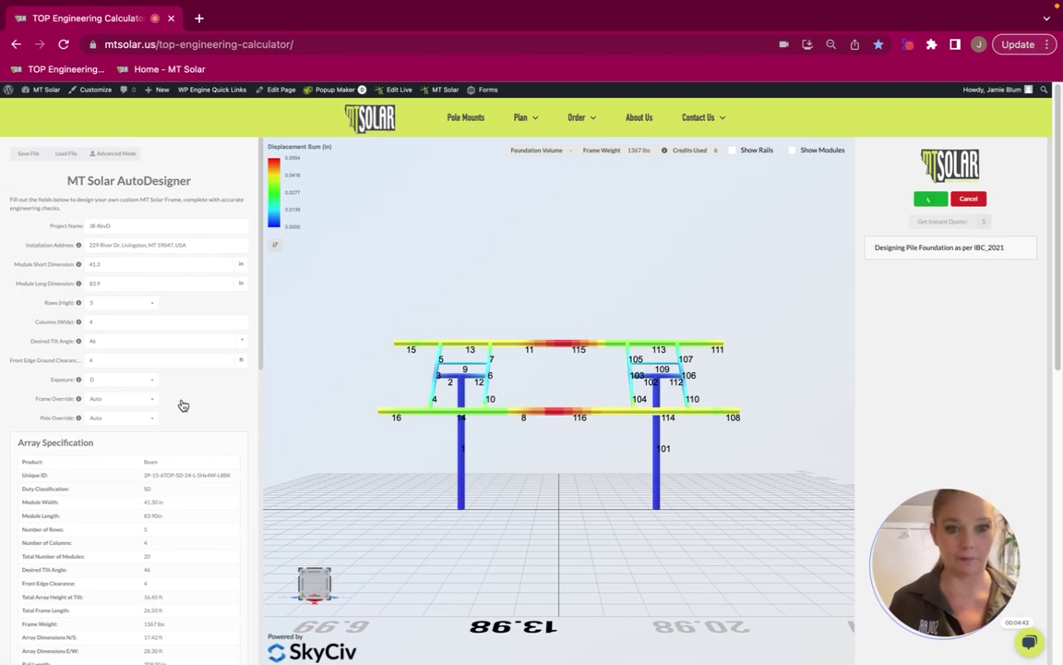
Examine the exposure D design's pole size, foundation dimensions, depth, volume and result, along with its utilization and input settings
scroll(207, 455, down, 2)
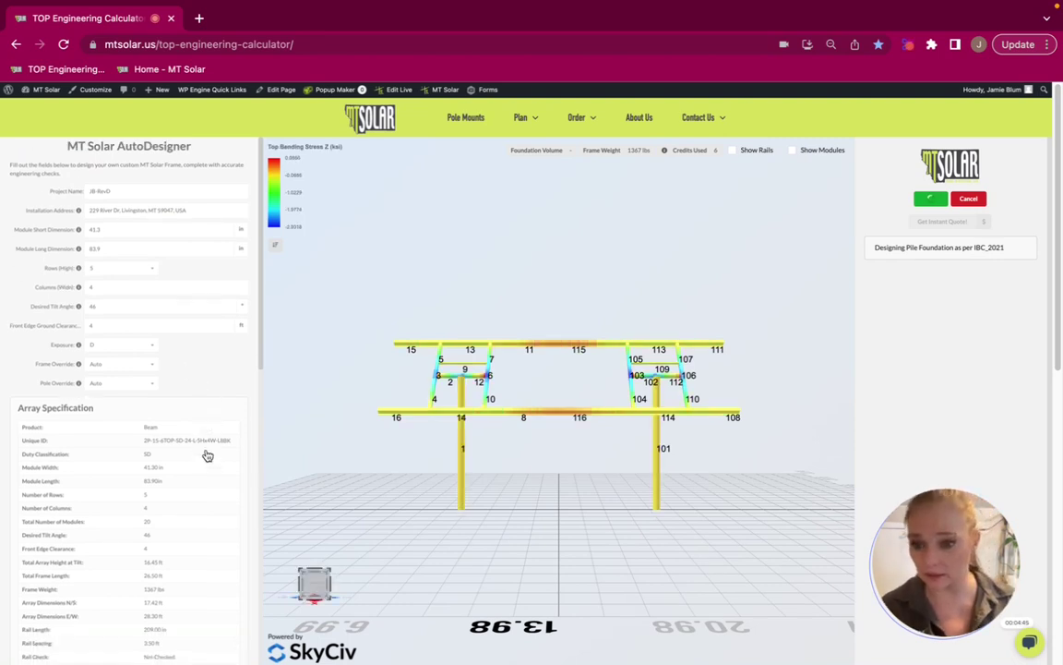
scroll(206, 455, down, 1)
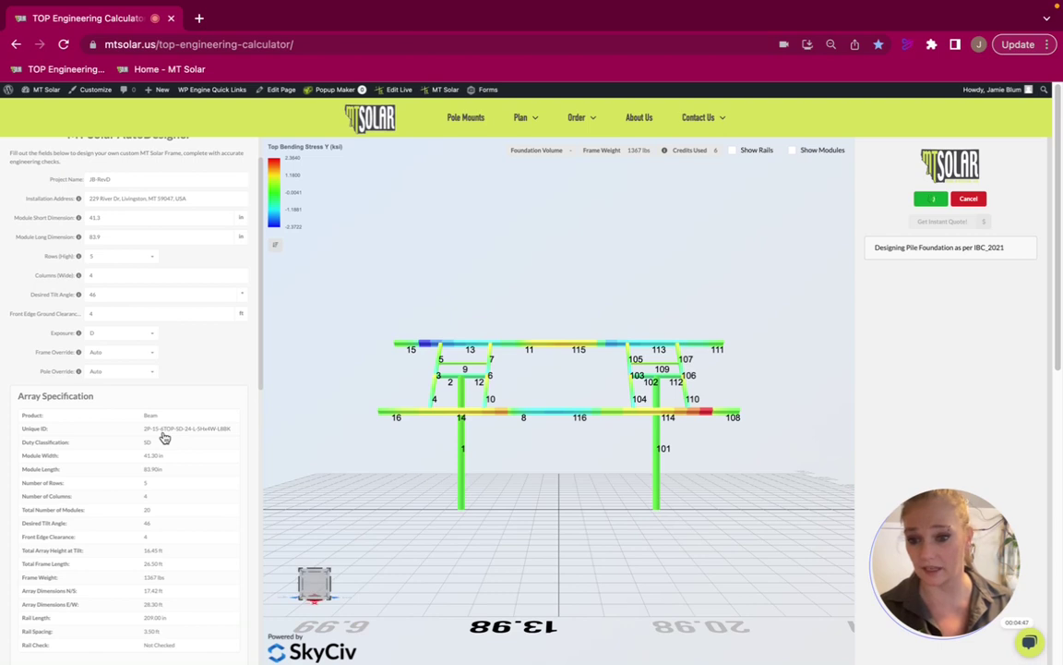
scroll(187, 462, down, 5)
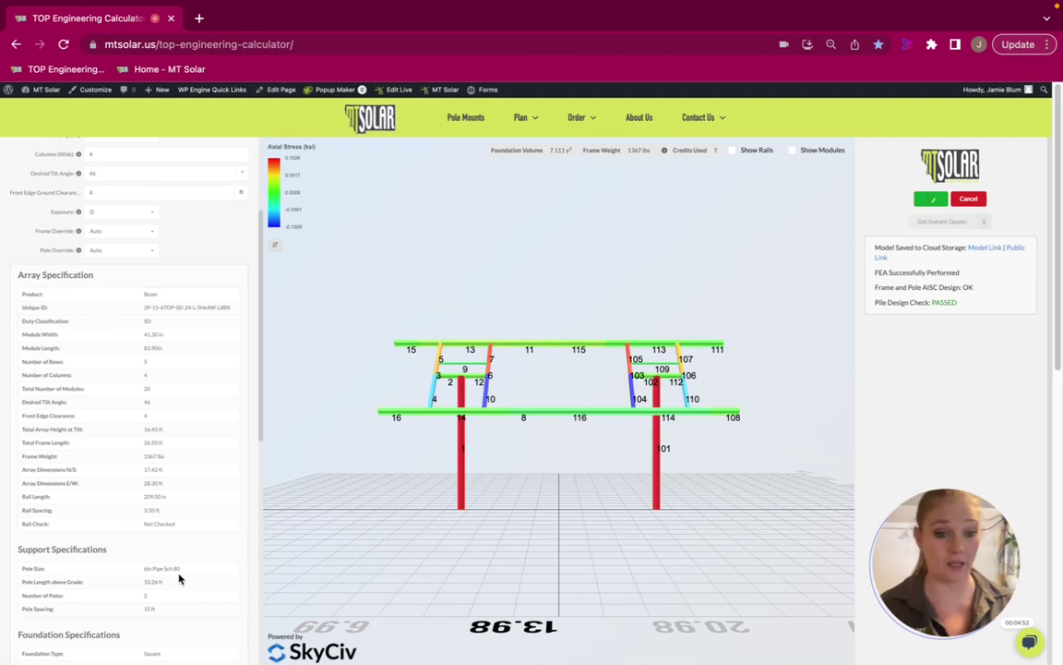
scroll(195, 583, down, 5)
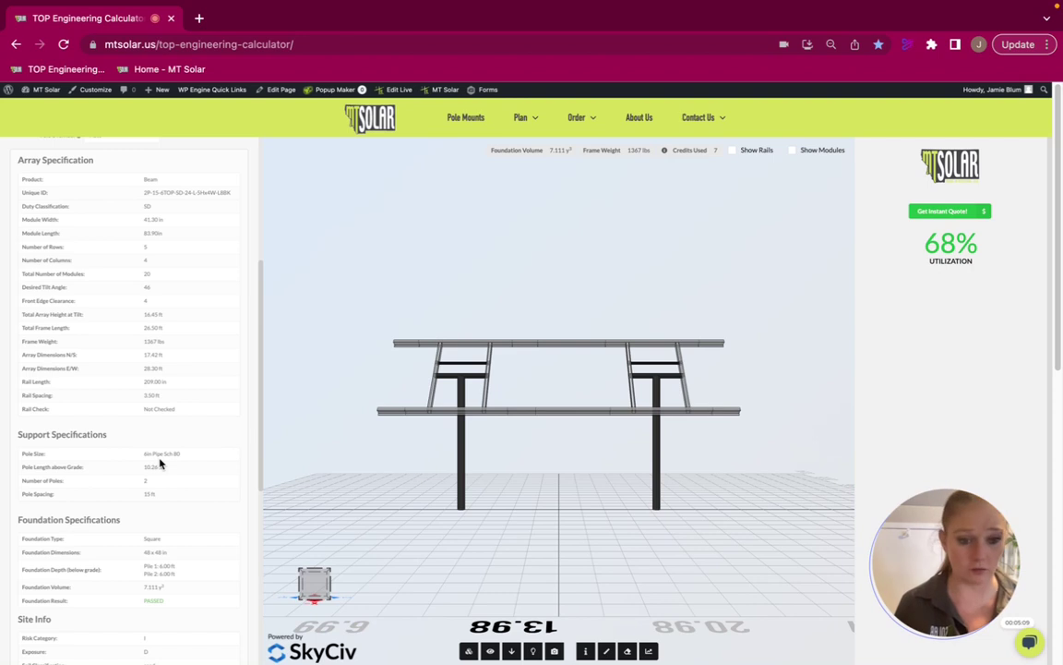
scroll(151, 453, up, 5)
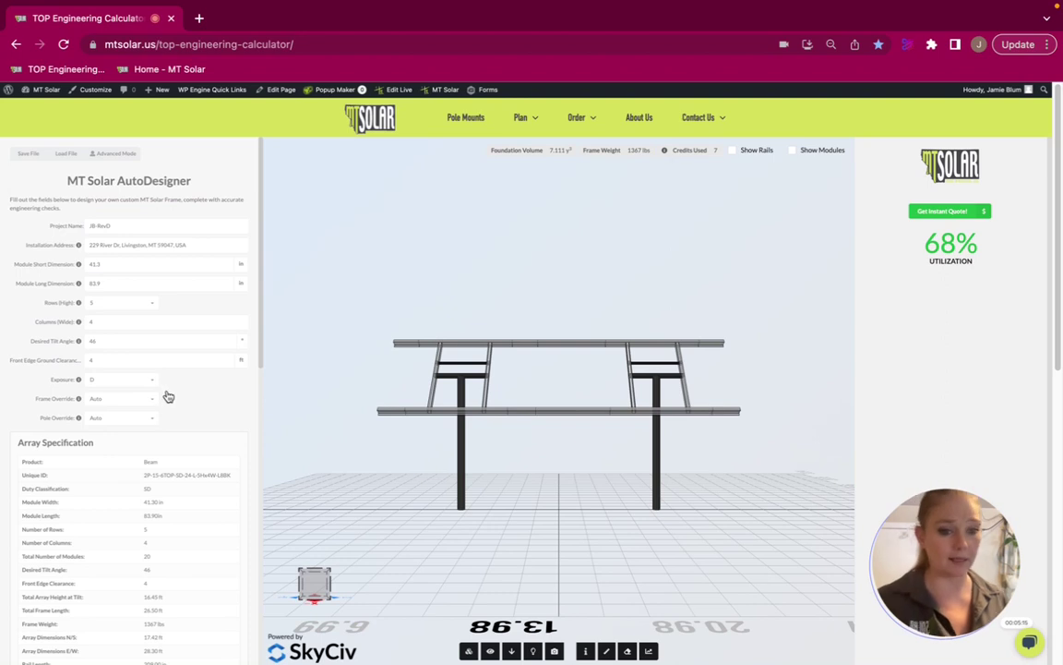
scroll(168, 396, down, 1)
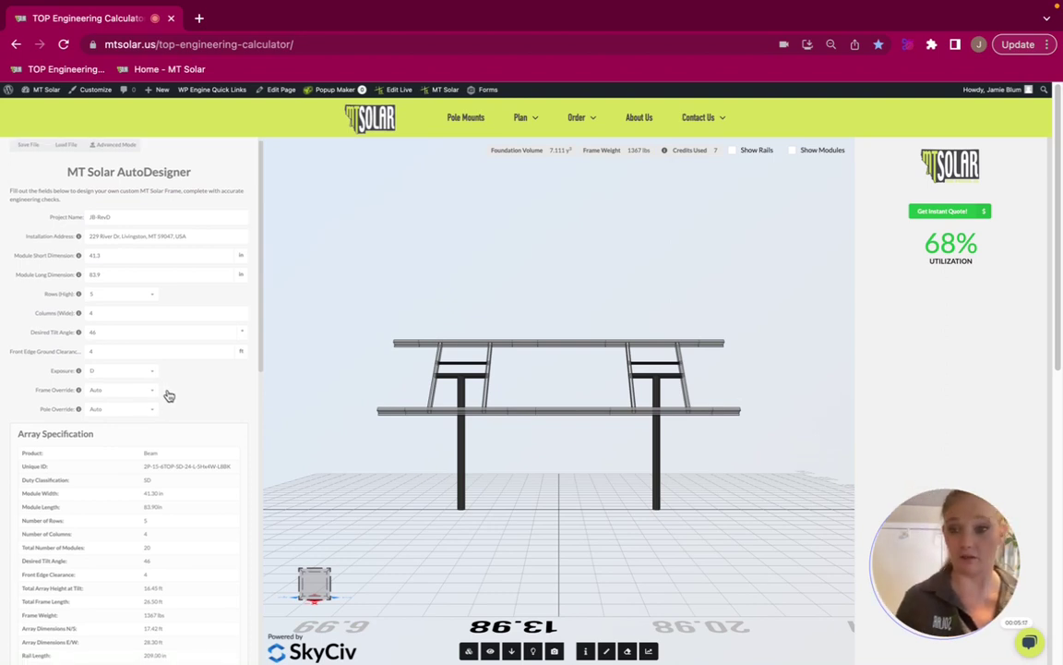
scroll(169, 396, down, 1)
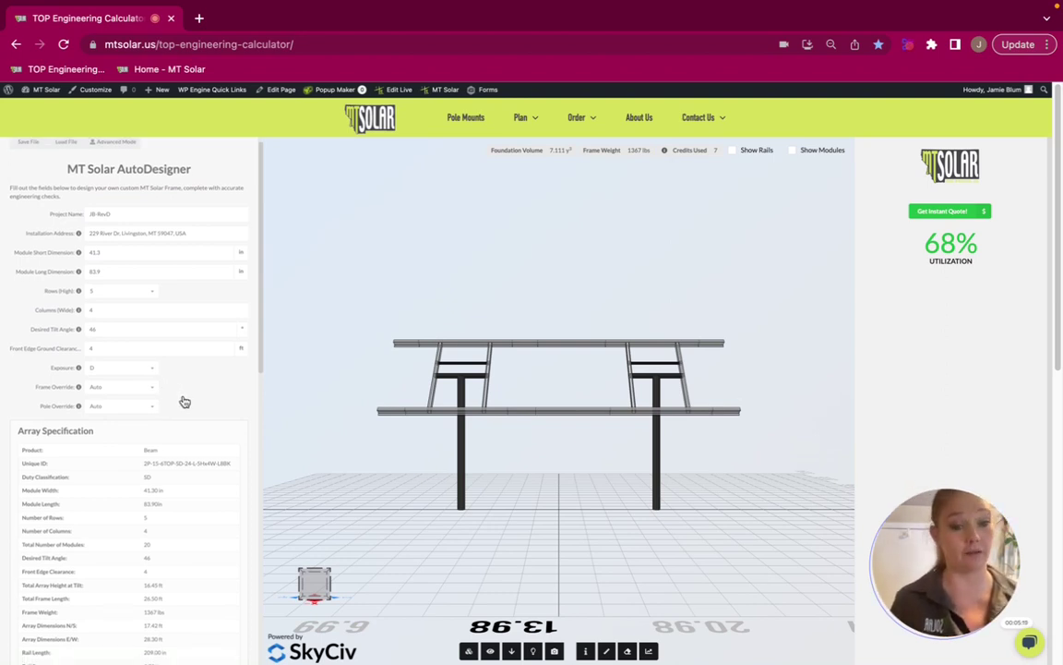
scroll(185, 401, up, 2)
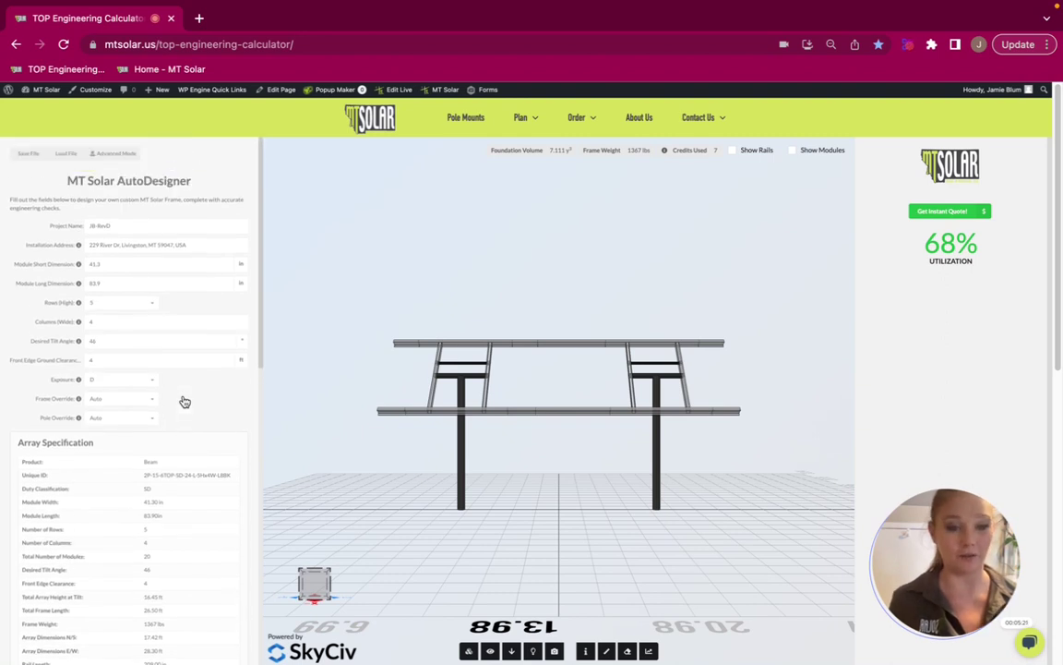